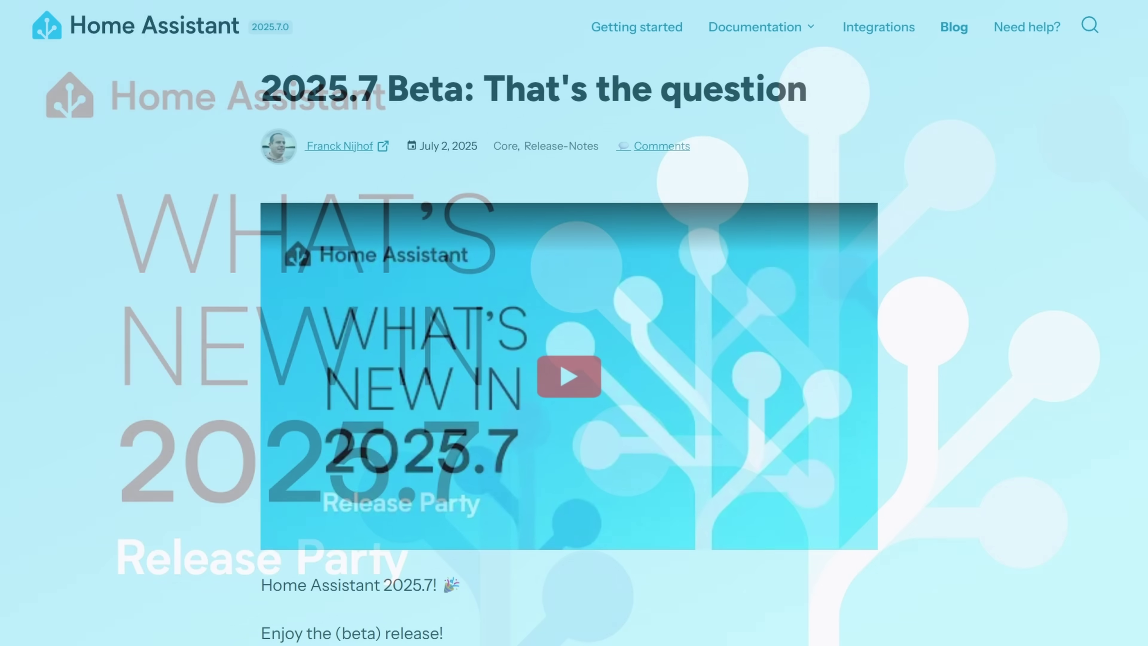
Scroll through the Home Assistant 2025.7 release blog post.
scroll(574, 344, "down", 12)
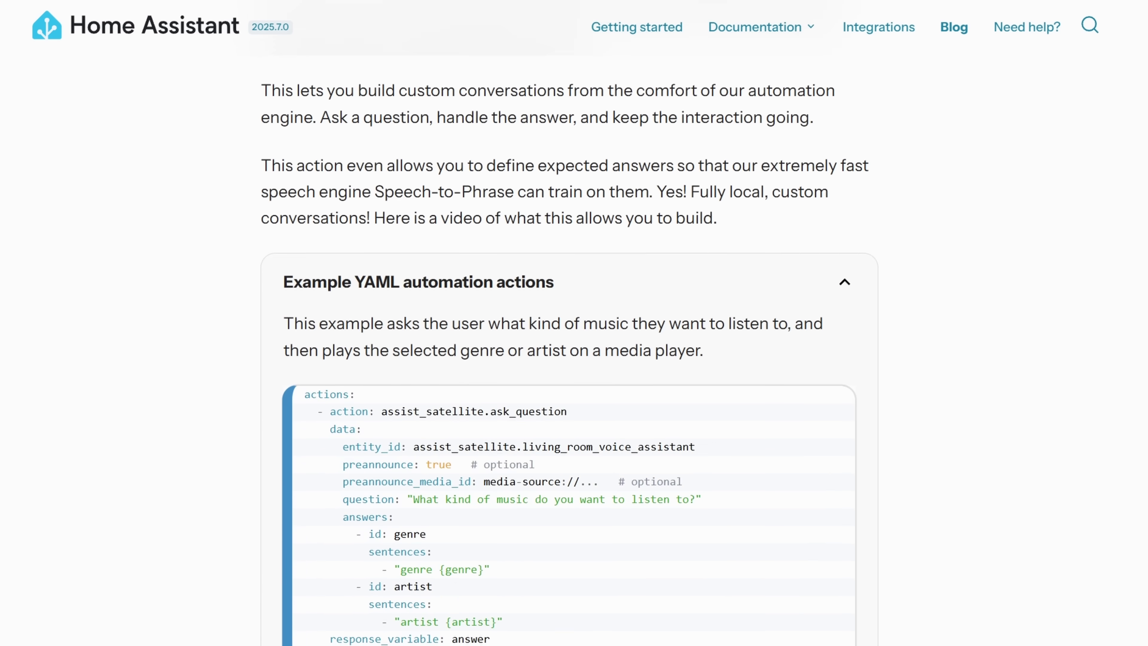
scroll(574, 343, "down", 20)
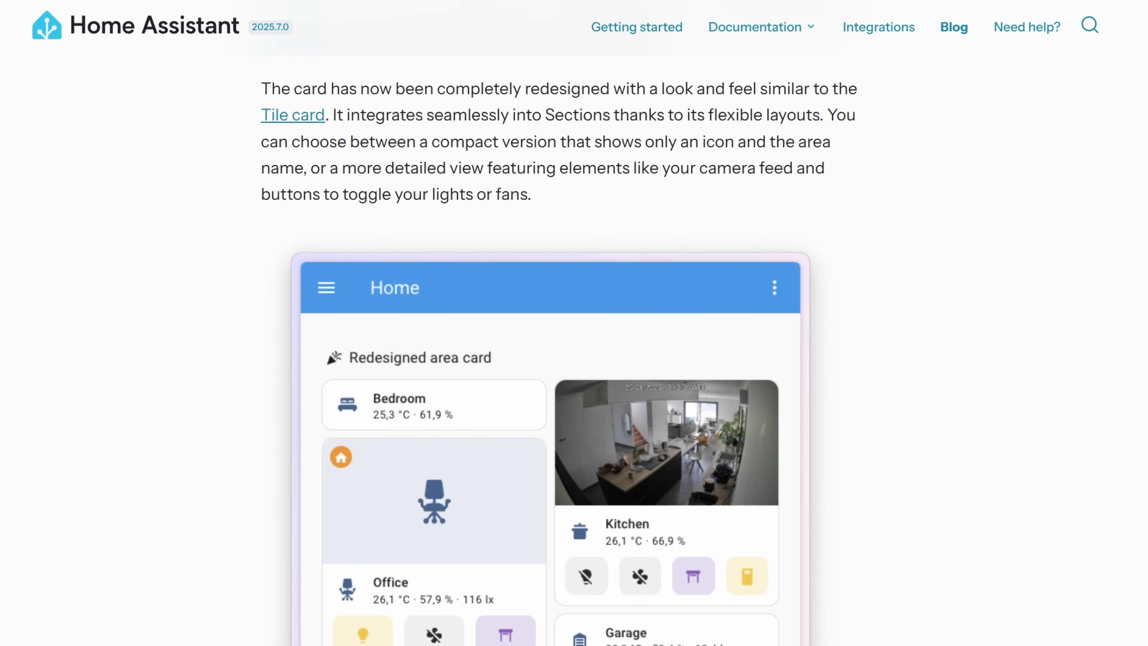
scroll(573, 344, "down", 5)
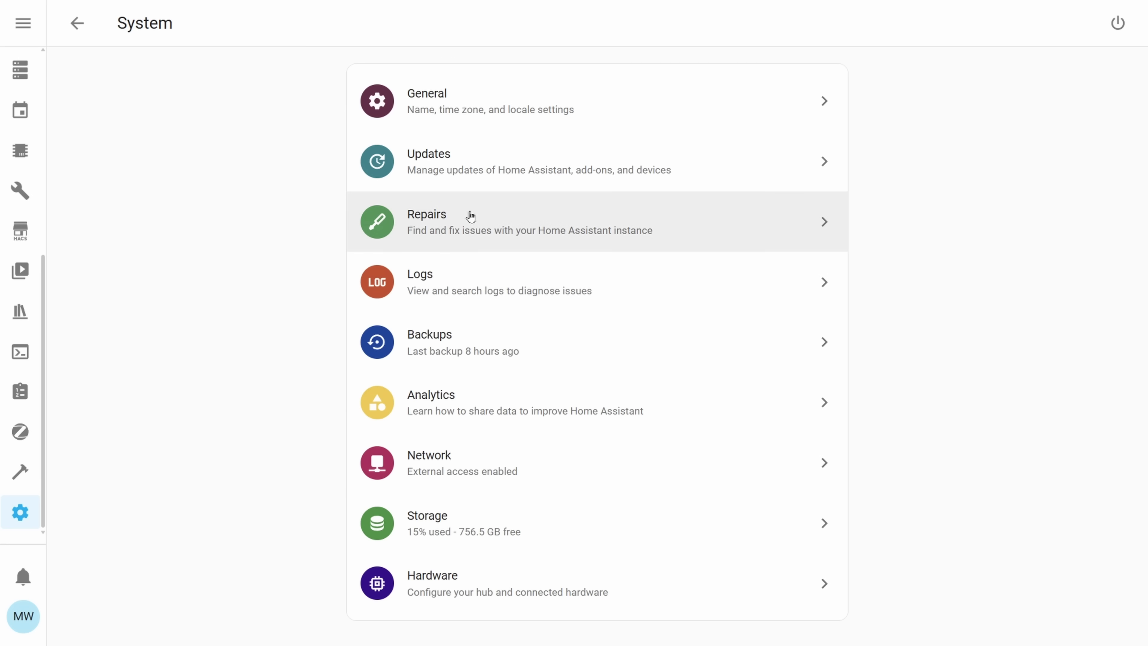
Join the beta channel from the Updates page's options menu.
left_click(548, 162)
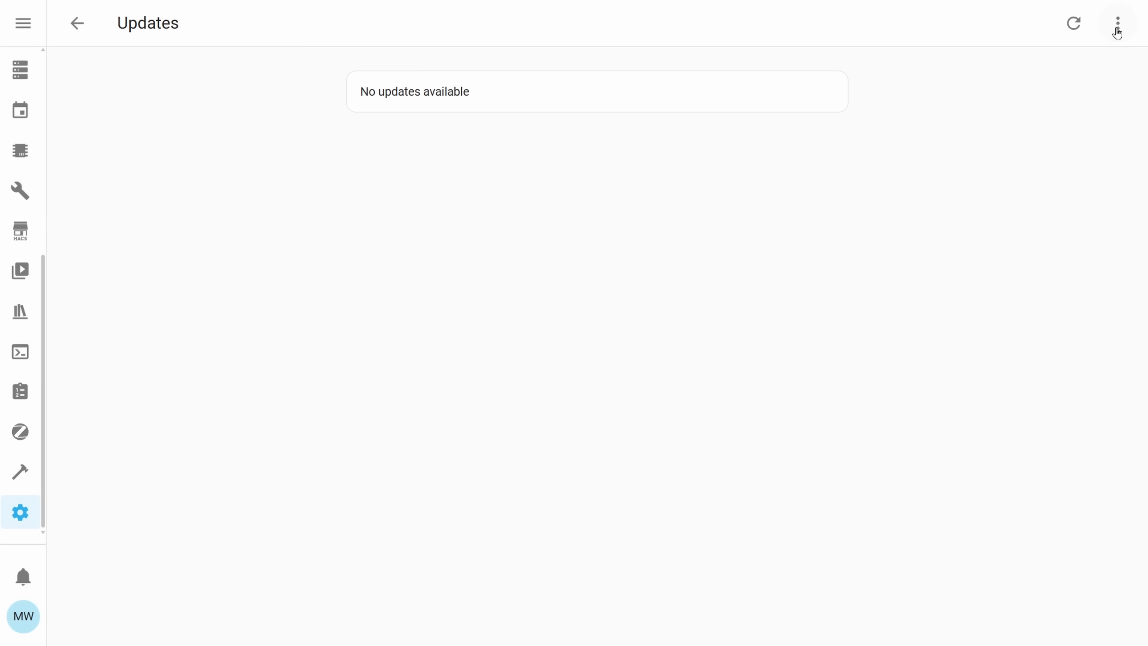
left_click(1117, 28)
left_click(1007, 118)
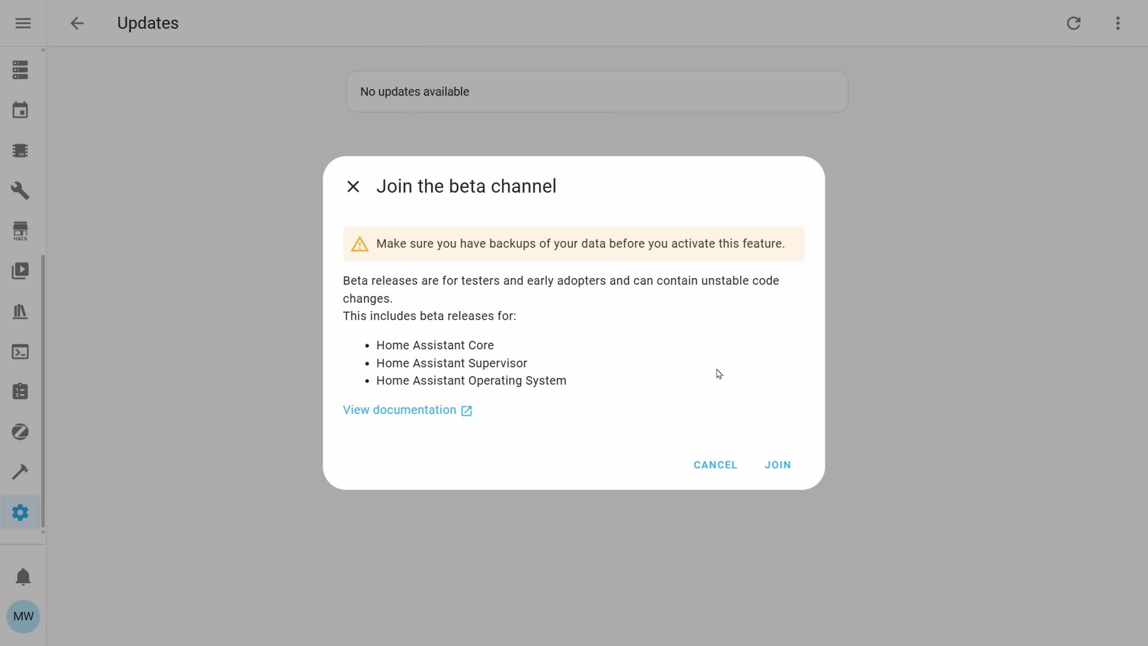
left_click(776, 466)
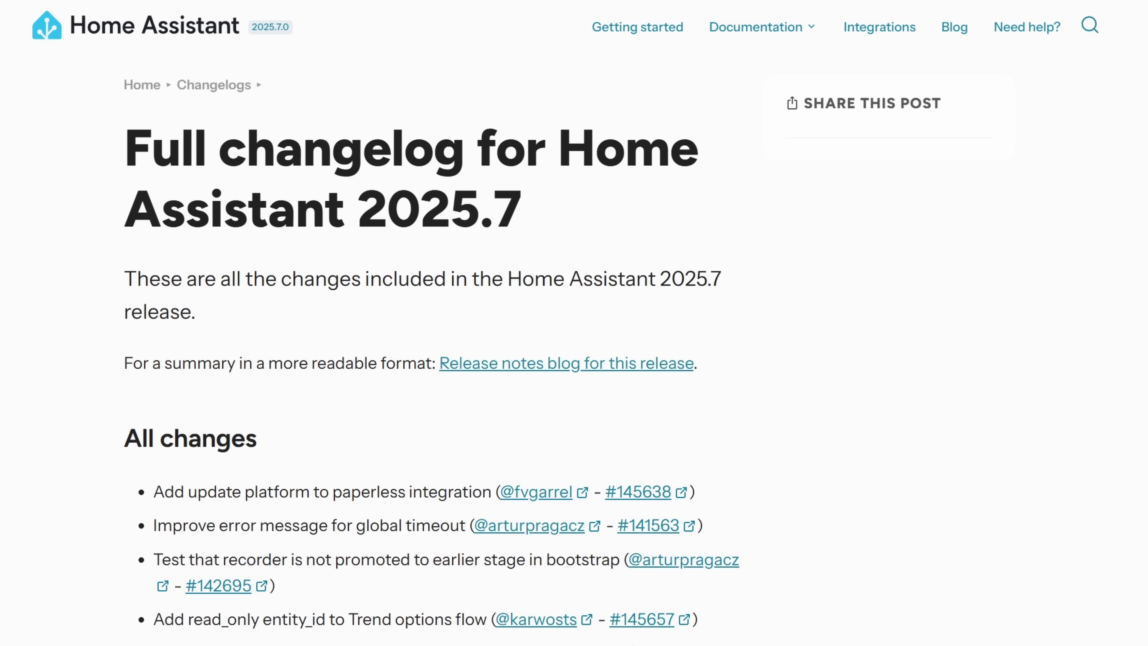
Scroll down through the 2025.7 full changelog.
scroll(438, 343, "down", 10)
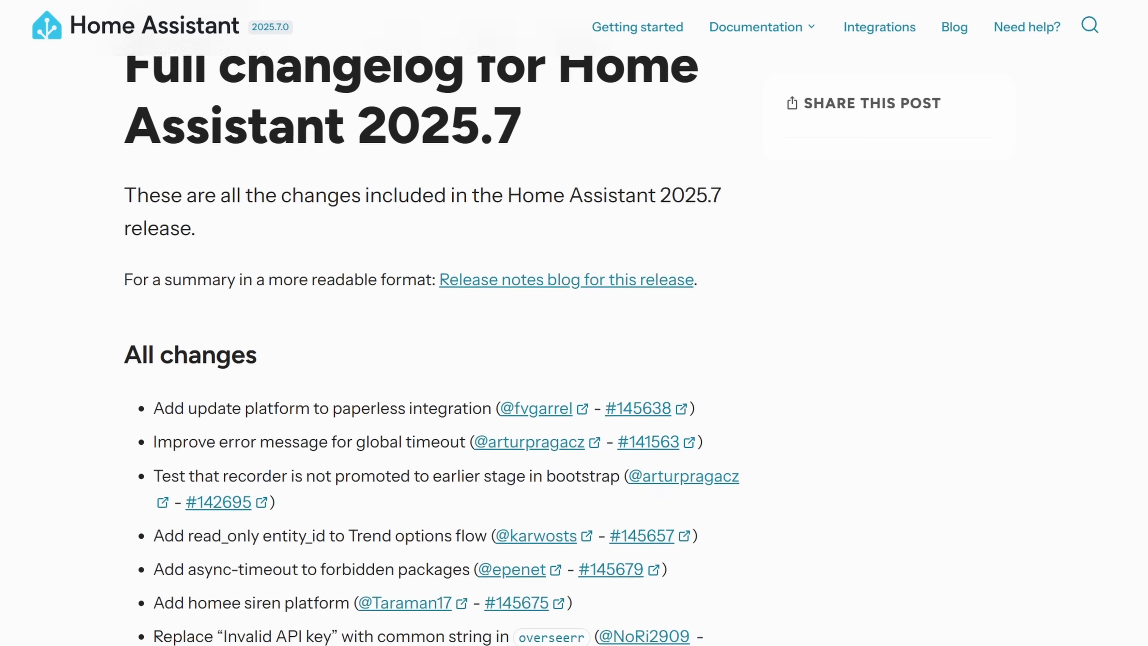
scroll(439, 344, "down", 20)
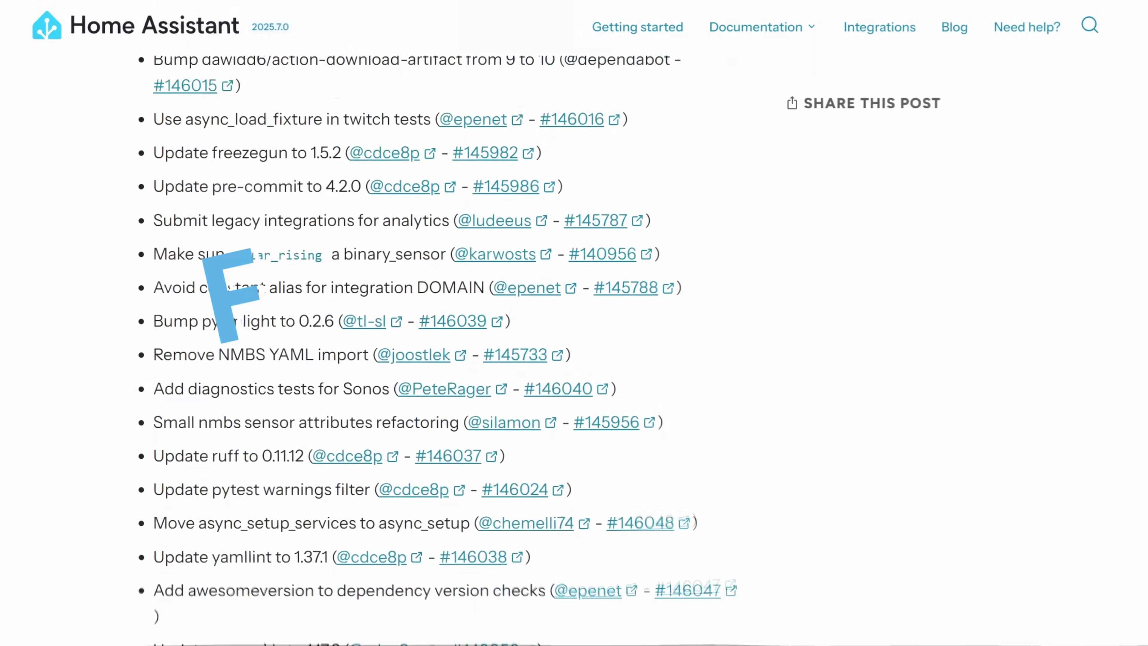
scroll(438, 344, "down", 20)
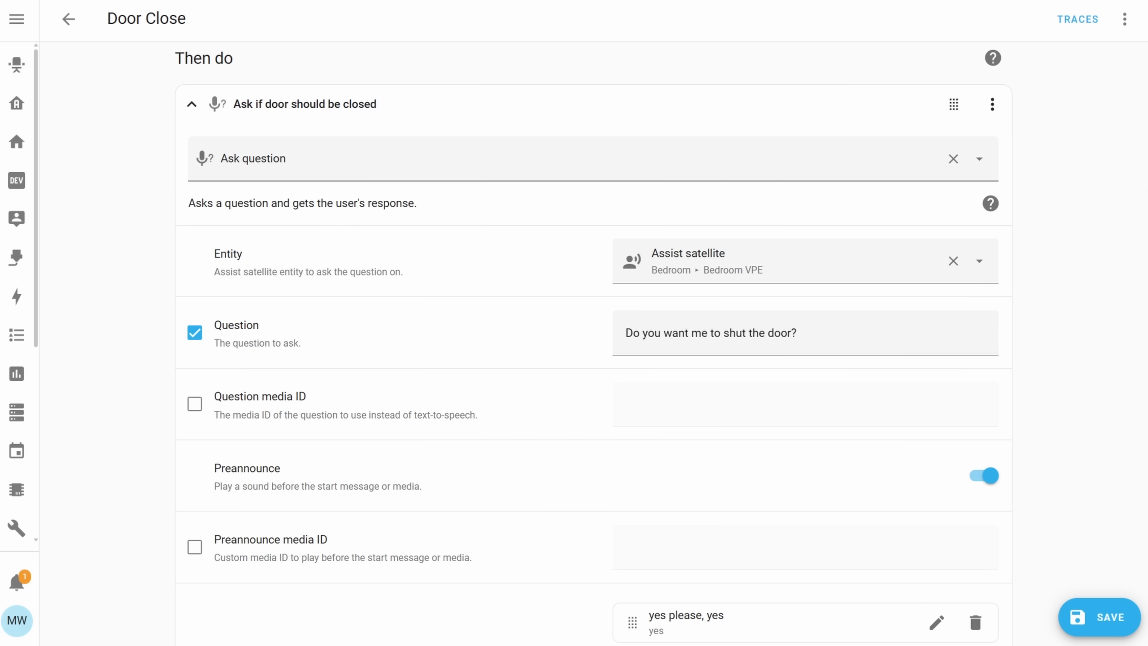
scroll(593, 344, "down", 8)
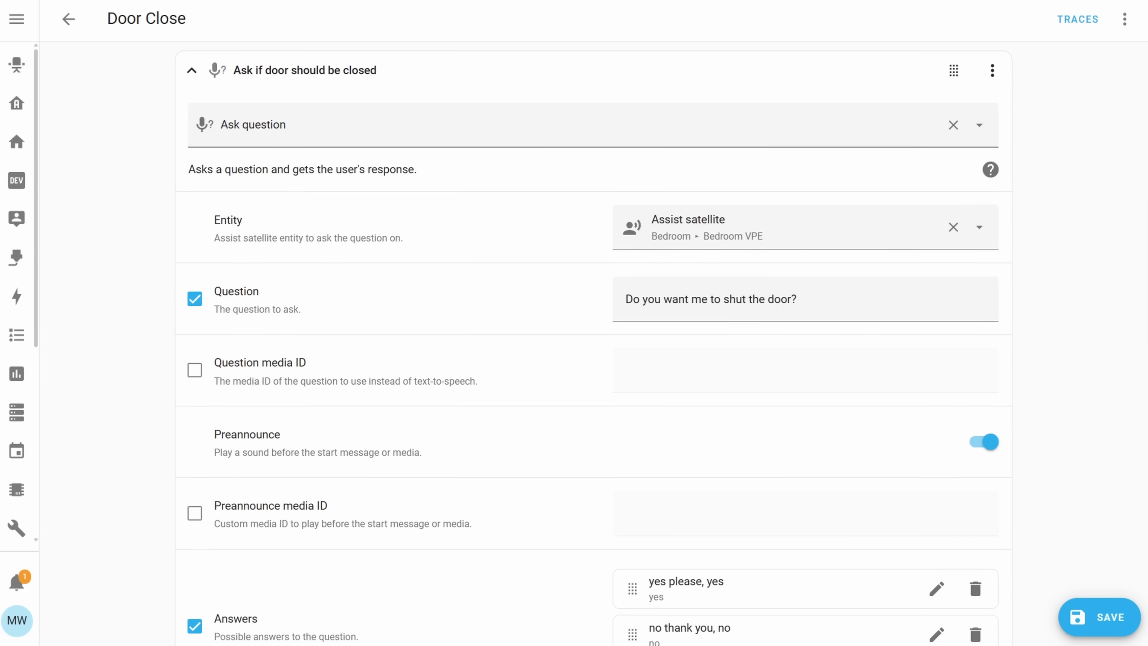
scroll(592, 344, "down", 4)
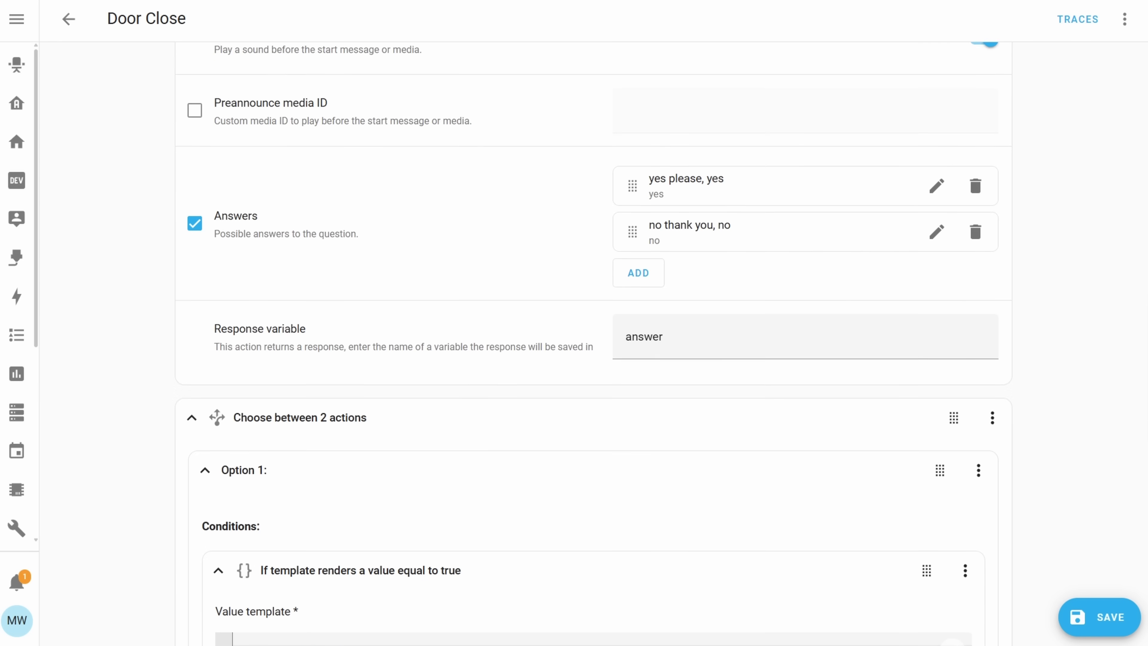
scroll(592, 344, "down", 9)
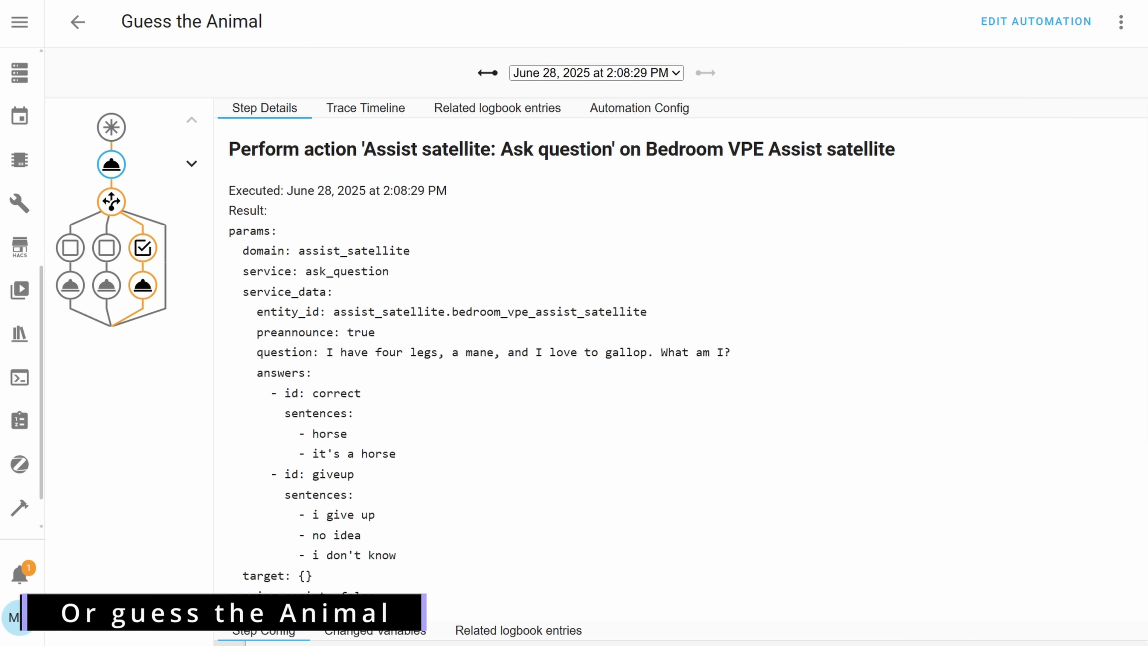
Scroll down the Guess the Animal automation trace.
scroll(597, 346, "down", 5)
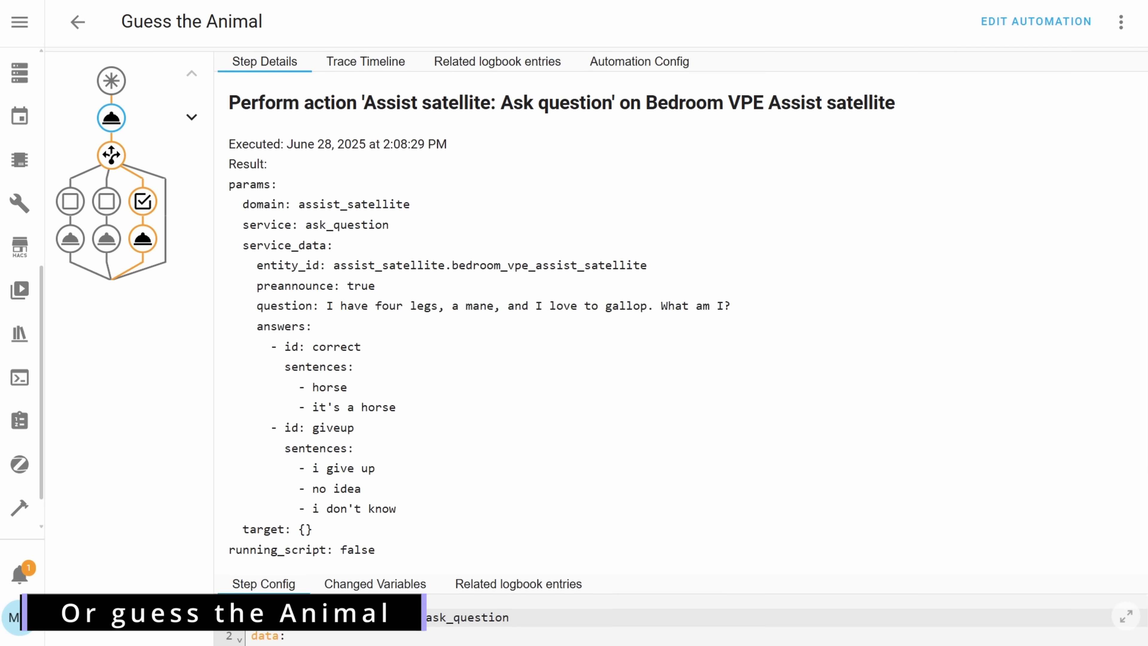
scroll(597, 347, "down", 3)
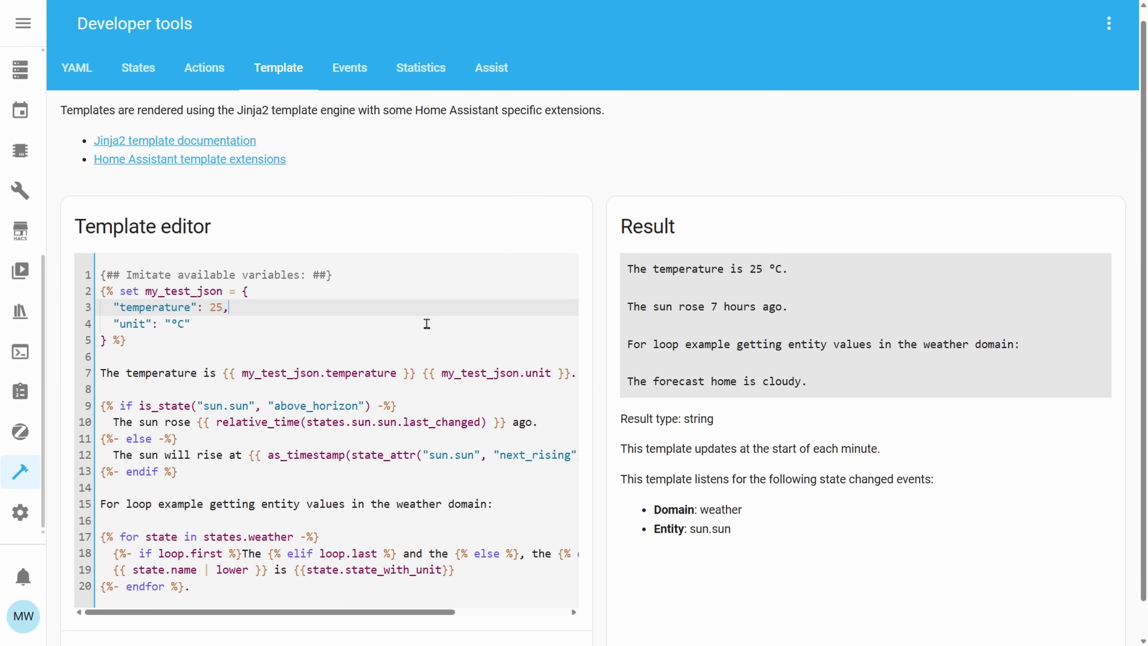
Replace the template editor's contents with the pasted longer example template.
scroll(413, 408, "down", 2)
left_click_drag(397, 571, 316, 587)
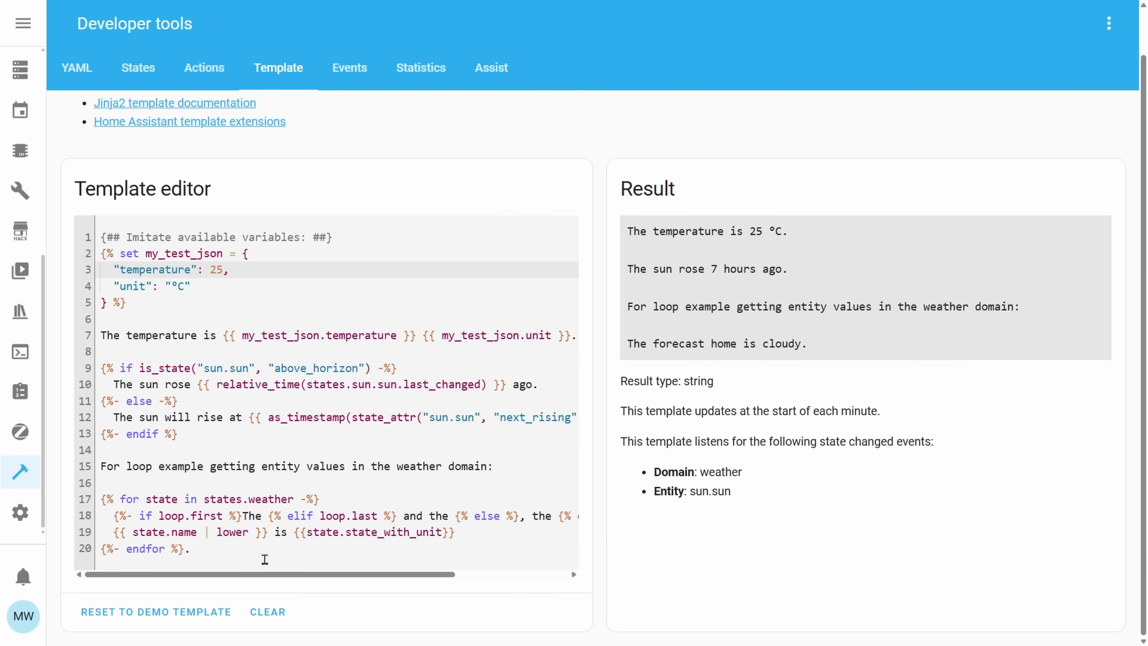
left_click(264, 560)
scroll(262, 335, "up", 1)
key("ctrl+a")
key("ctrl+v")
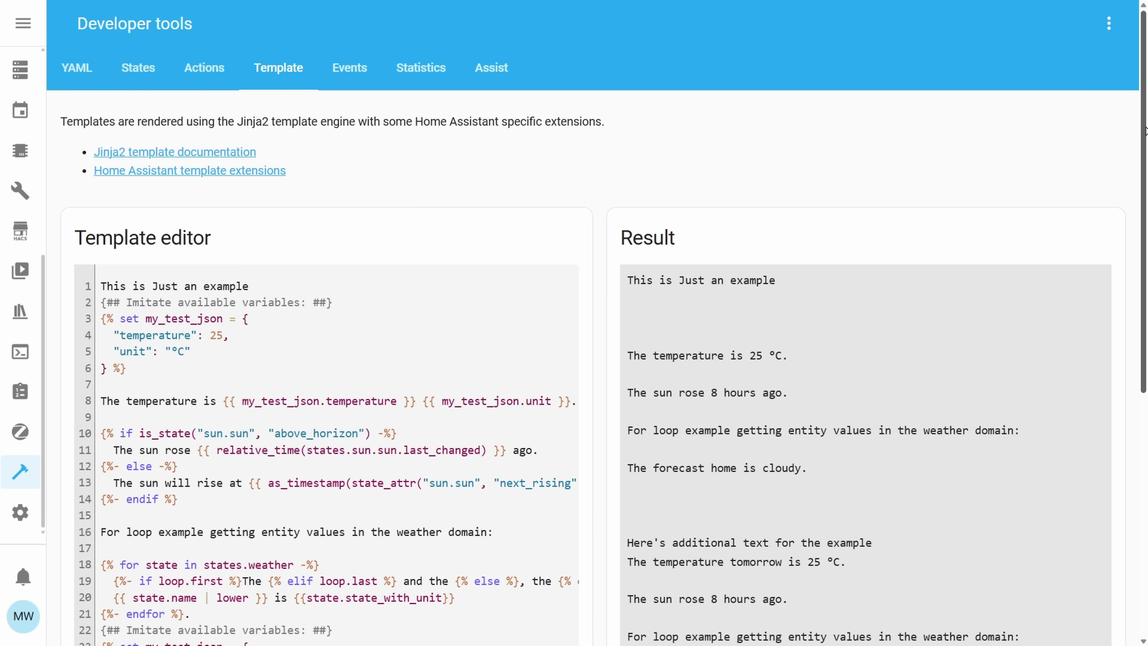
Review the rendered Result, then place the cursor at the end of line 6.
scroll(1145, 131, "down", 5)
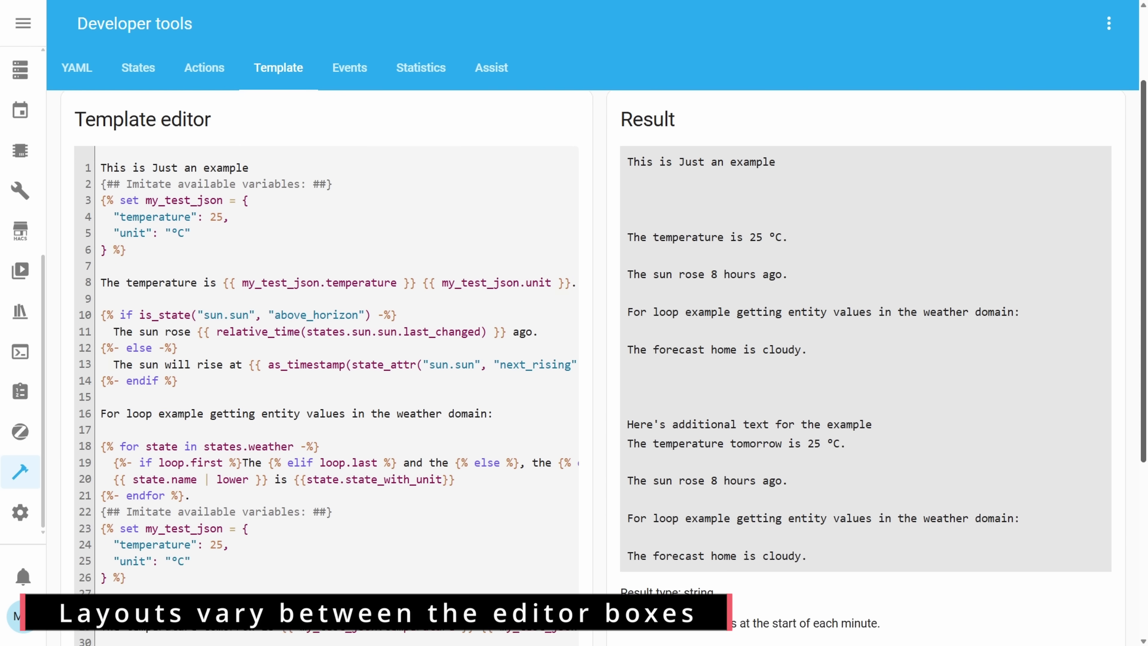
scroll(603, 361, "down", 4)
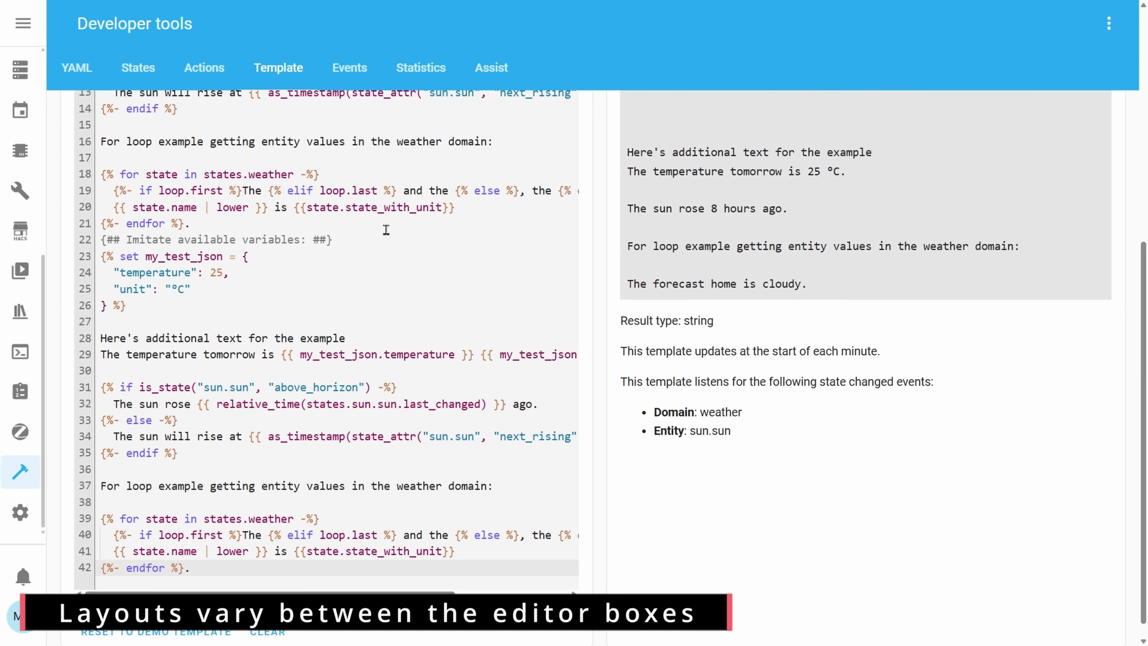
scroll(325, 324, "down", 1)
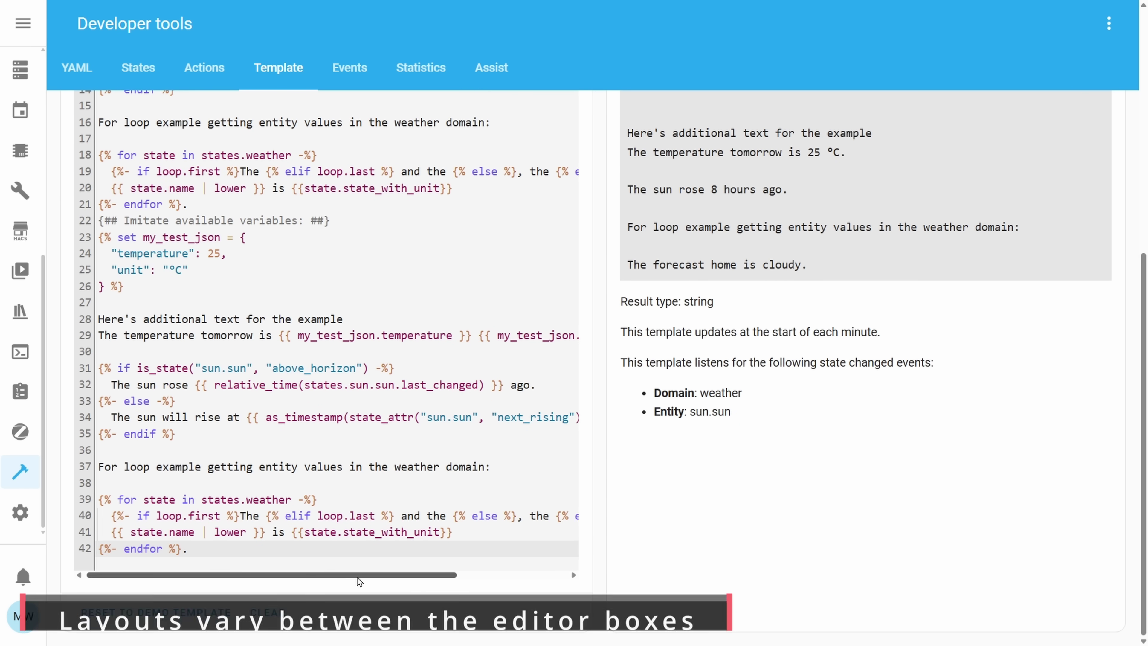
left_click_drag(343, 579, 510, 590)
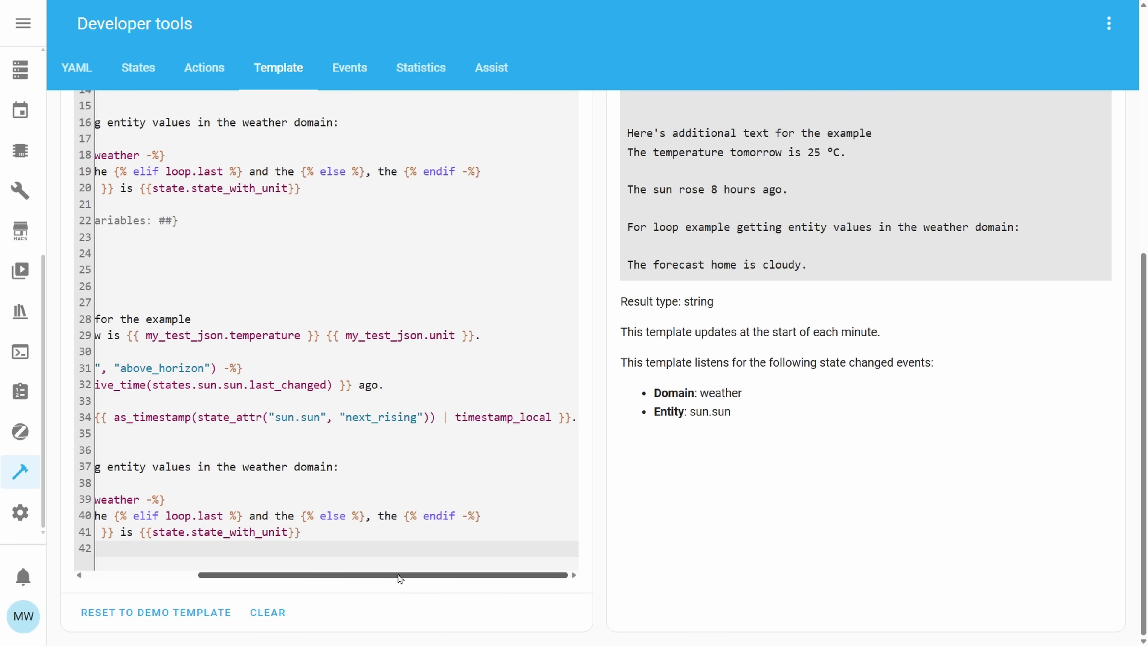
left_click_drag(400, 579, 278, 580)
scroll(215, 520, "up", 6)
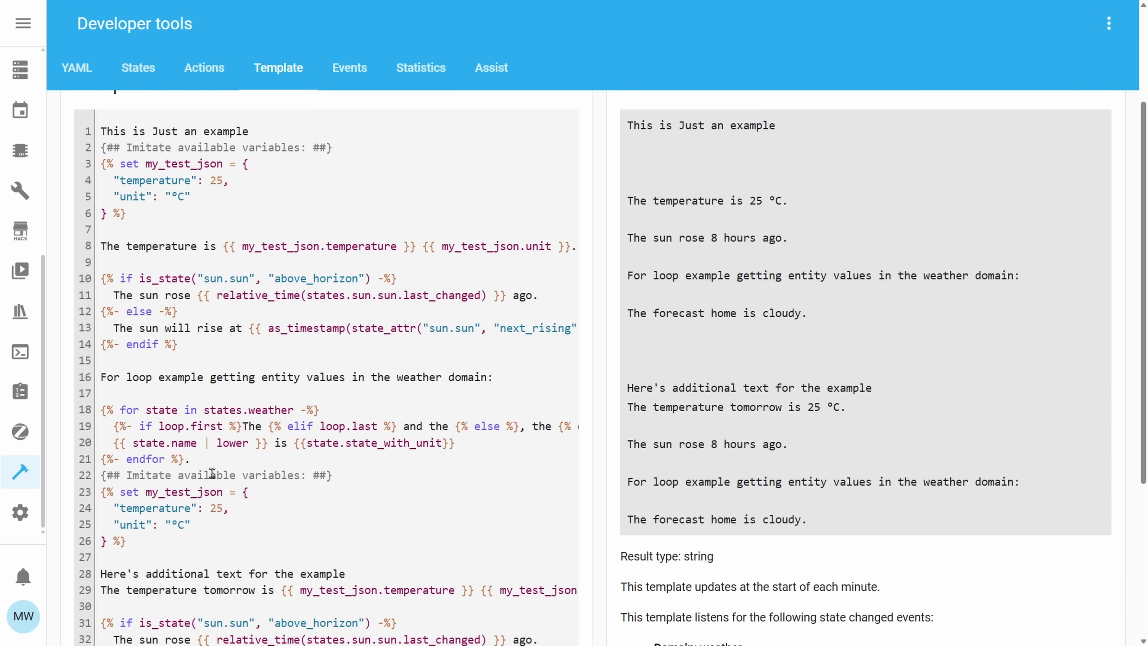
scroll(212, 473, "up", 1)
left_click(201, 255)
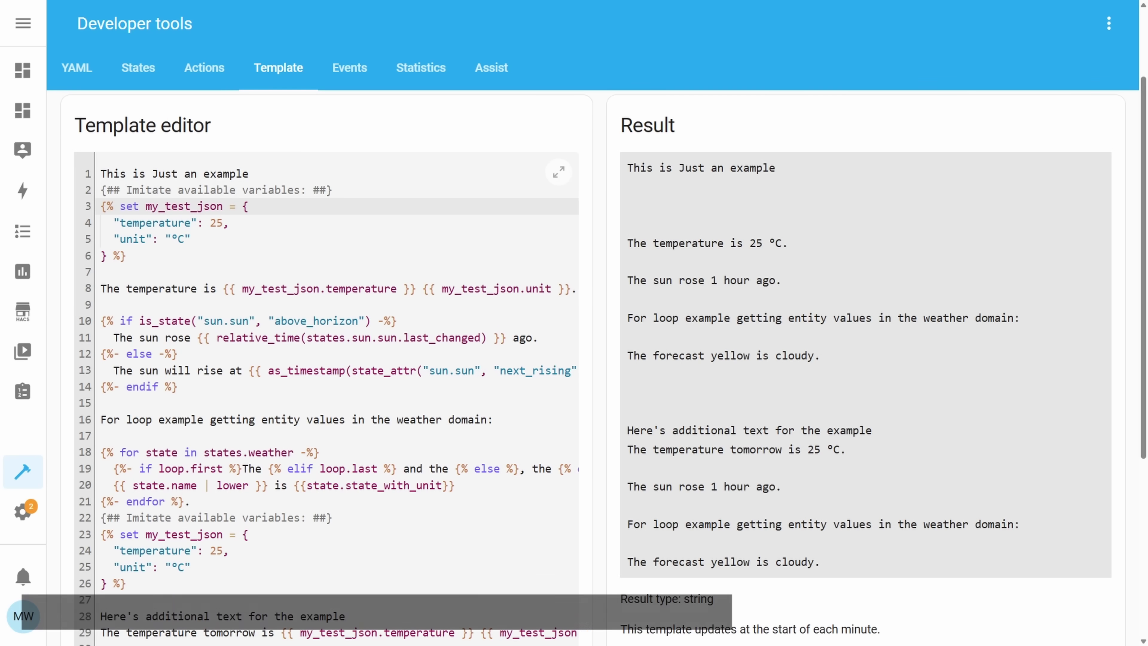
Toggle full-screen editing on the template, Numeric state condition and Device action YAML editors.
left_click(559, 174)
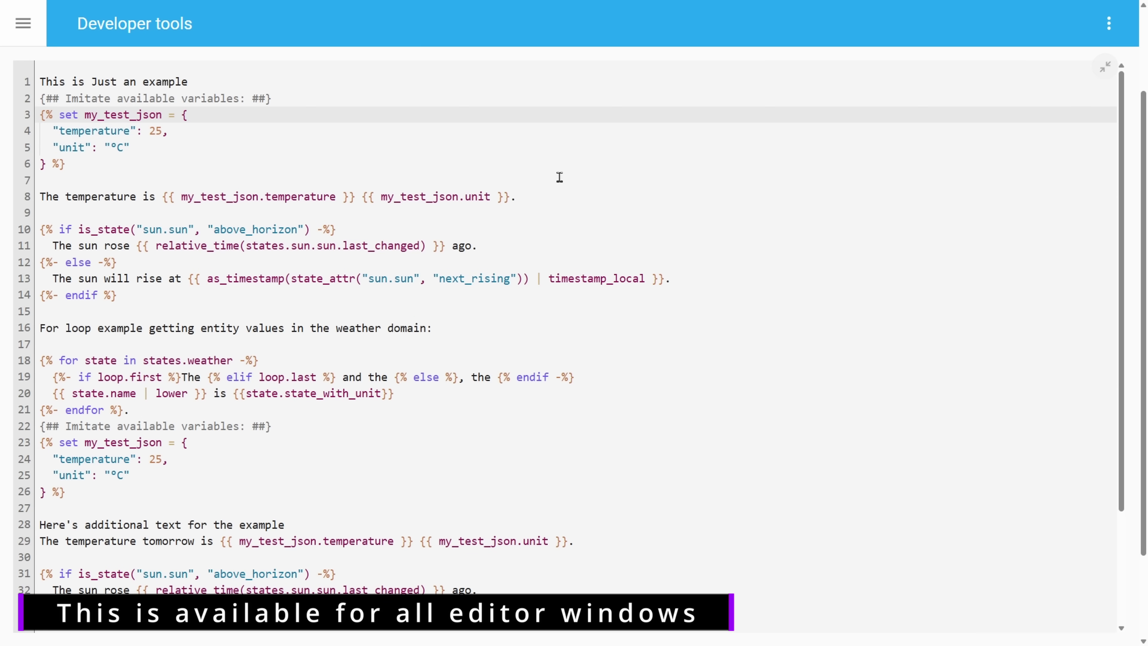
left_click(619, 196)
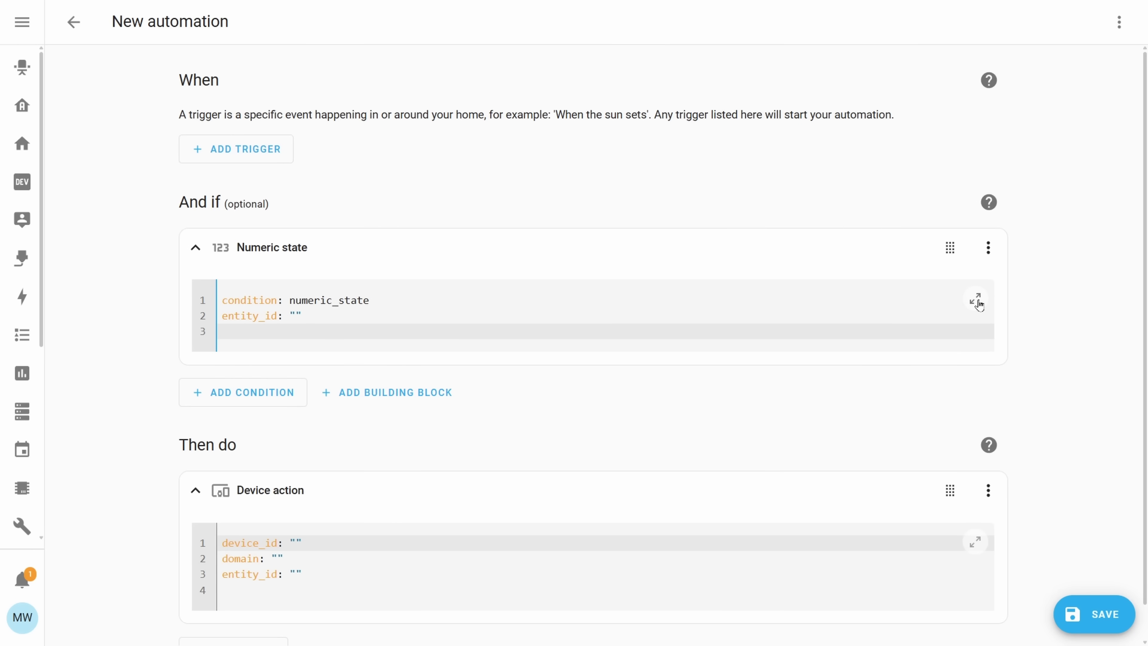
left_click(975, 300)
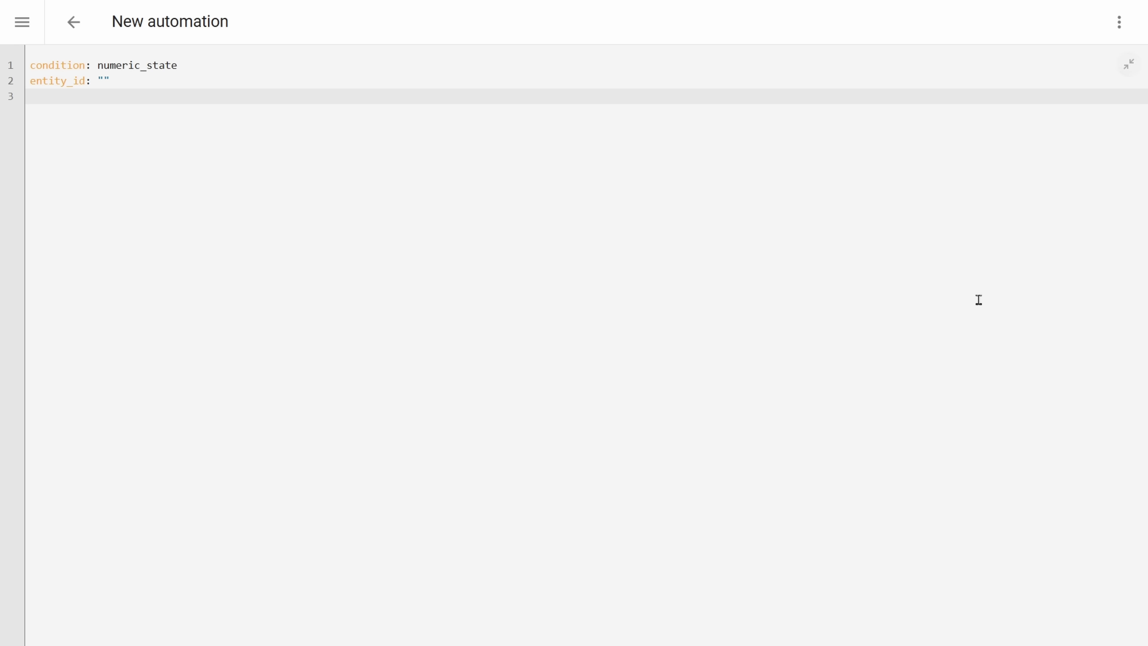
left_click(1127, 72)
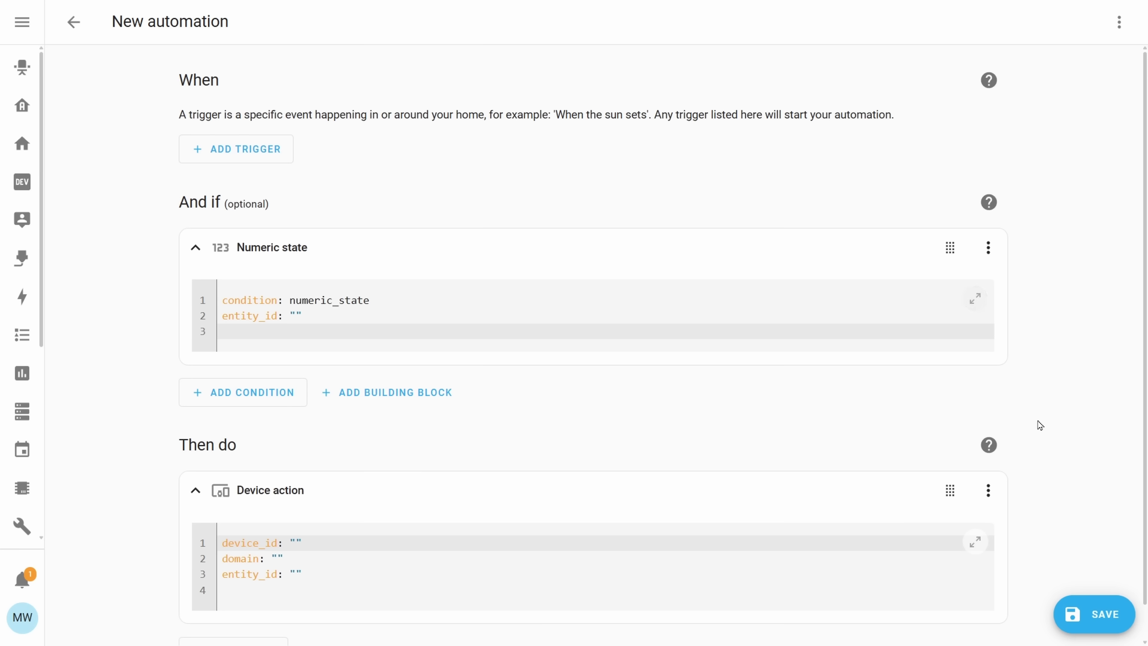
left_click(975, 542)
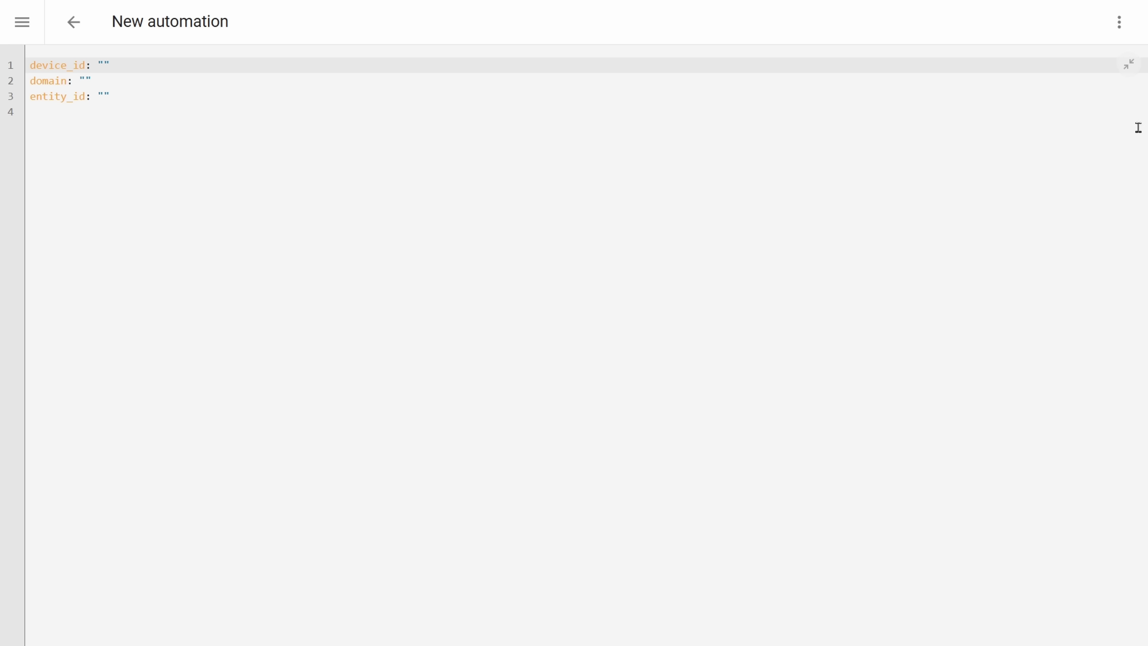
left_click(1129, 69)
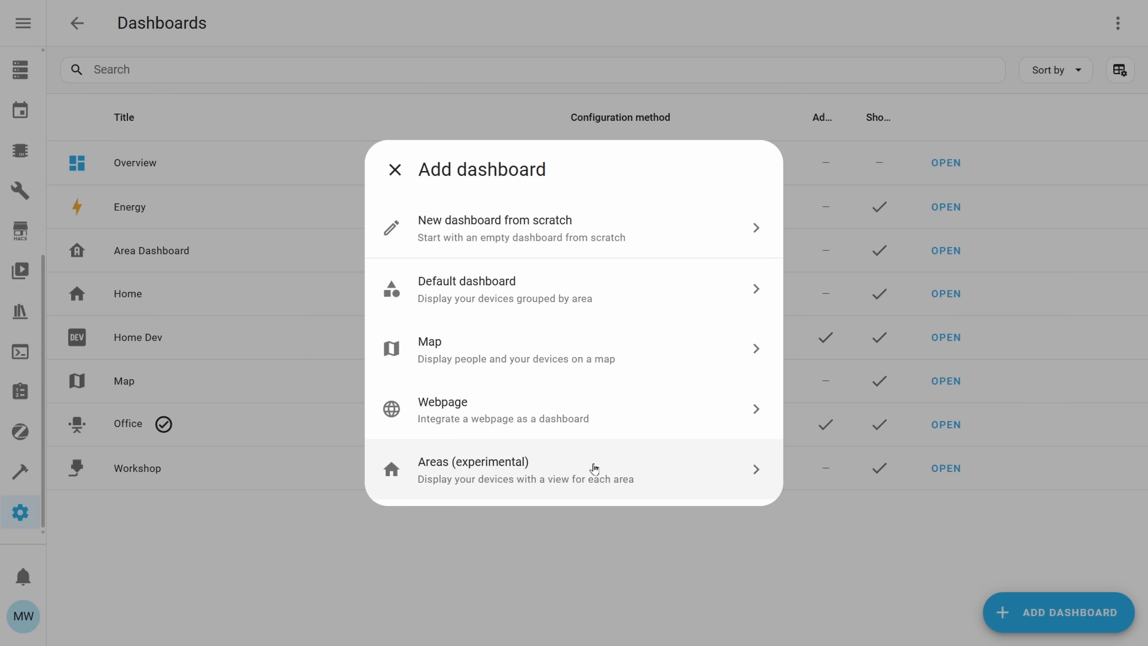
Create an Areas (experimental) dashboard and view its Bathroom, Bedroom and Boiler Room tabs.
left_click(594, 469)
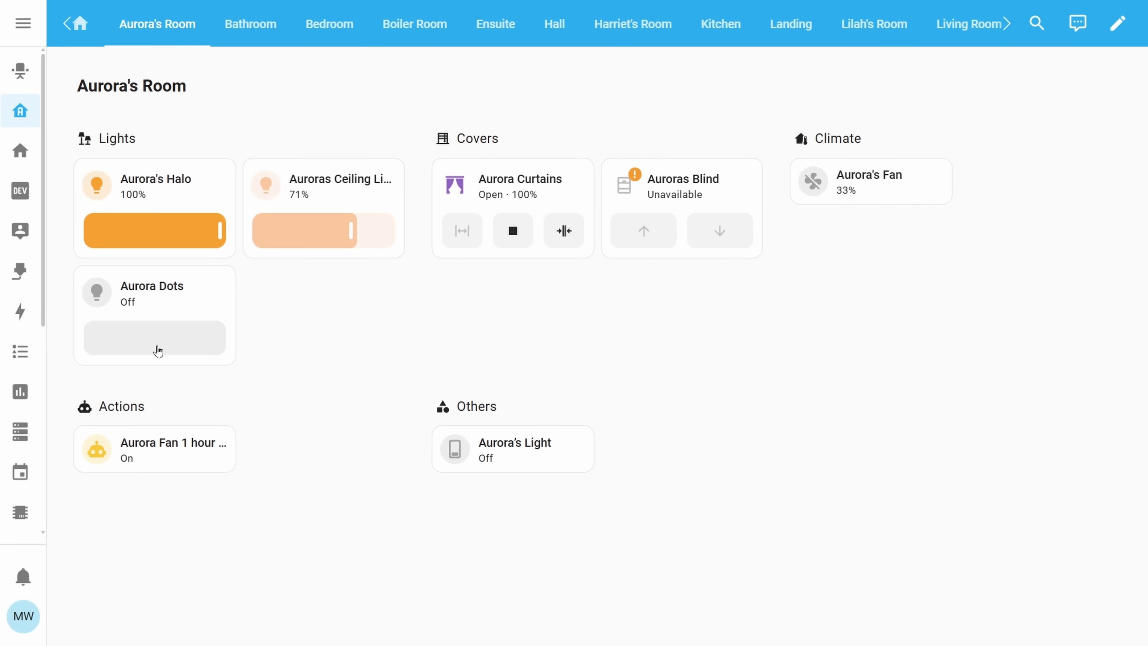
left_click(271, 28)
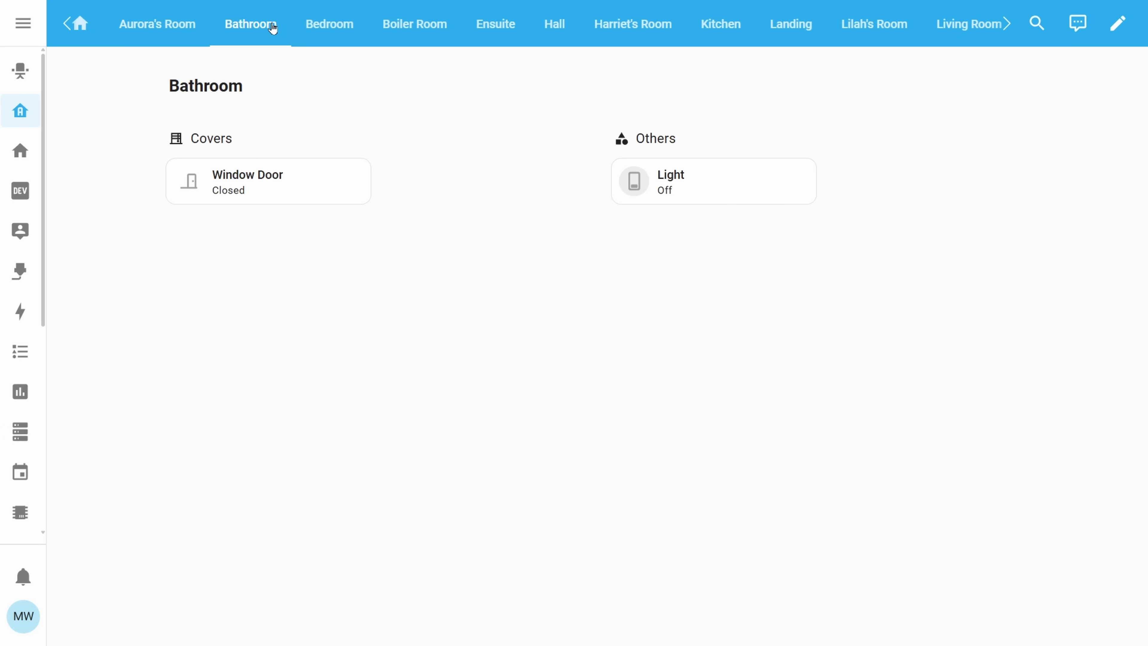
left_click(340, 34)
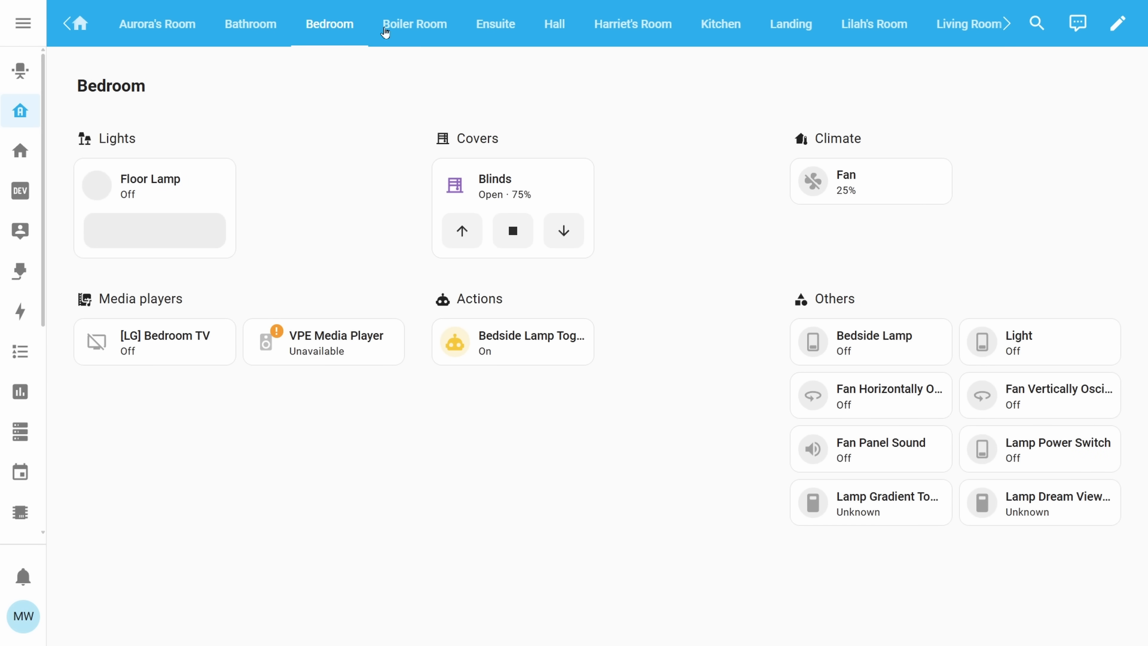
left_click(417, 31)
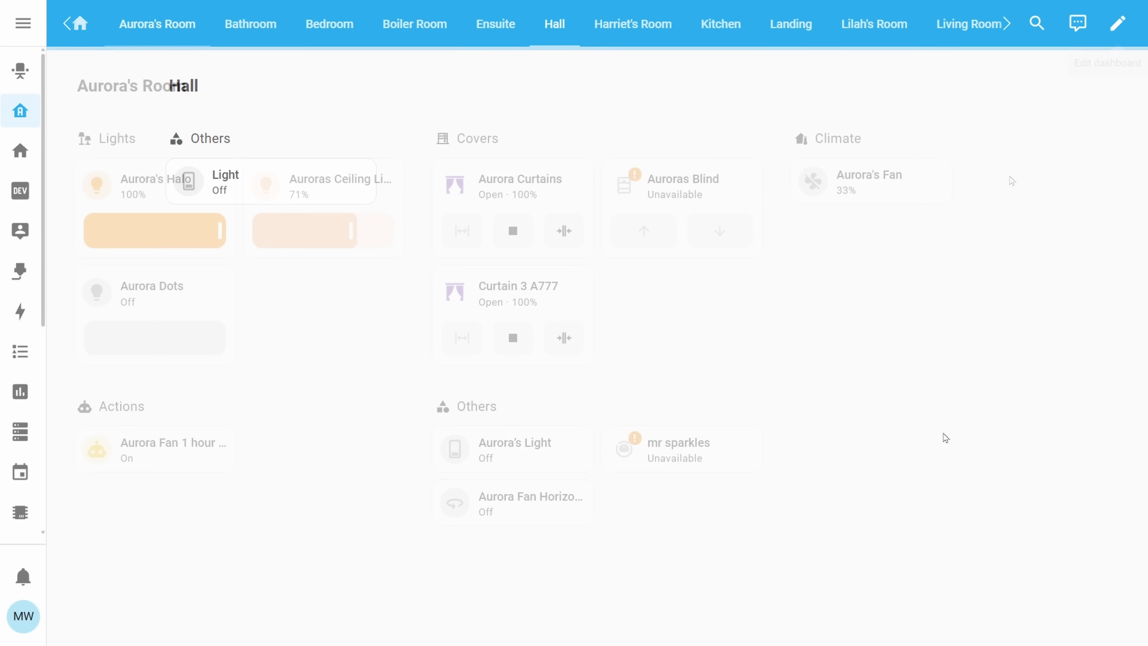
In the dashboard settings, hide Curtain 3 A777 from Aurora's Room.
left_click(1117, 26)
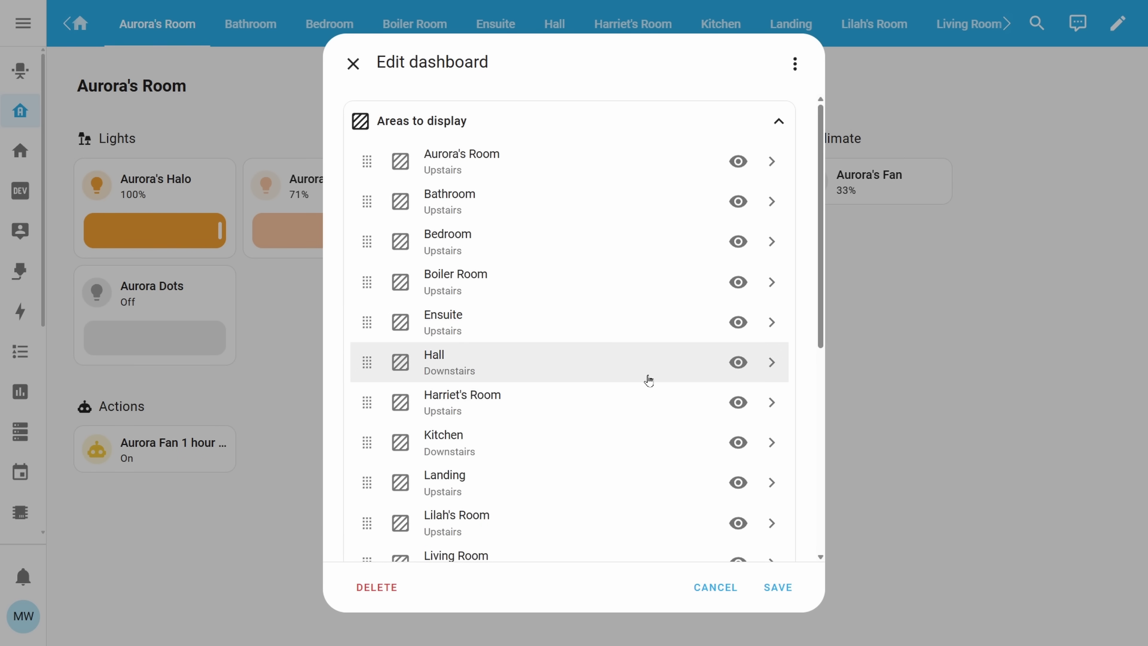
left_click(584, 171)
scroll(571, 372, "down", 5)
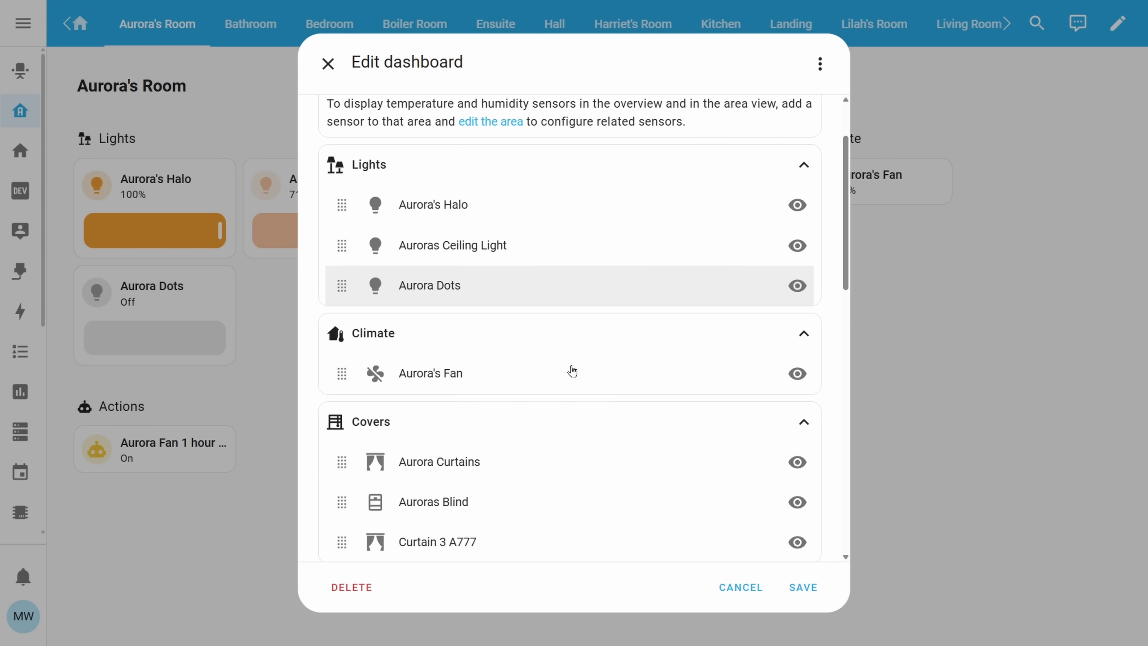
left_click(796, 395)
scroll(647, 402, "down", 8)
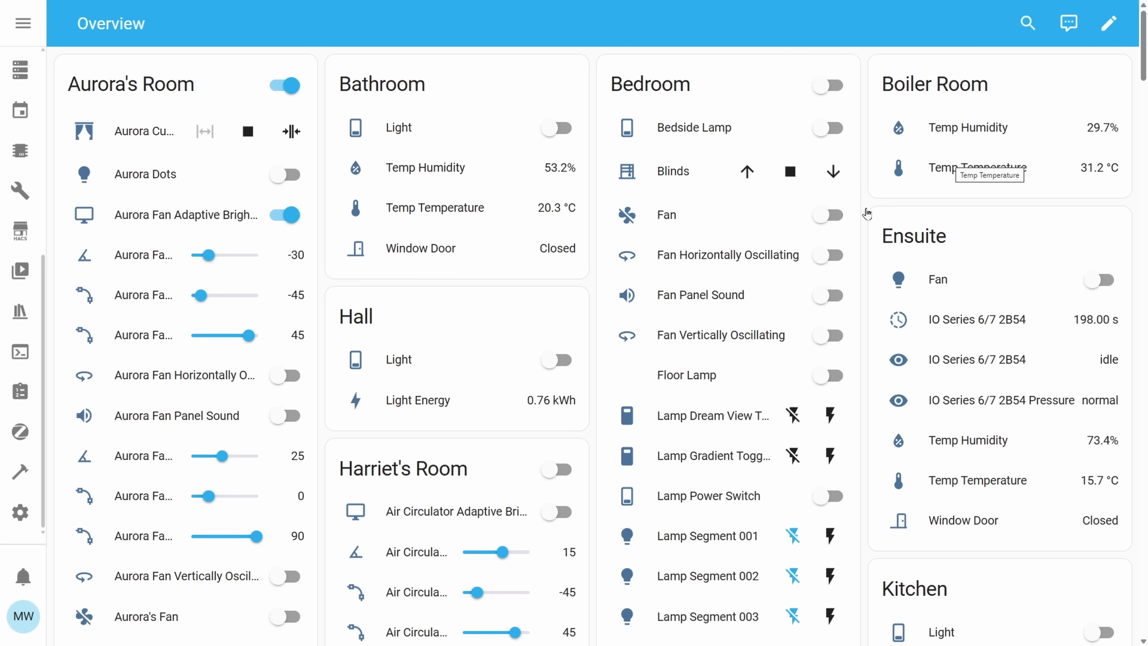
Scroll the areas dashboard, then view the Landing and Workshop area tabs.
scroll(867, 212, "down", 2)
scroll(868, 213, "down", 15)
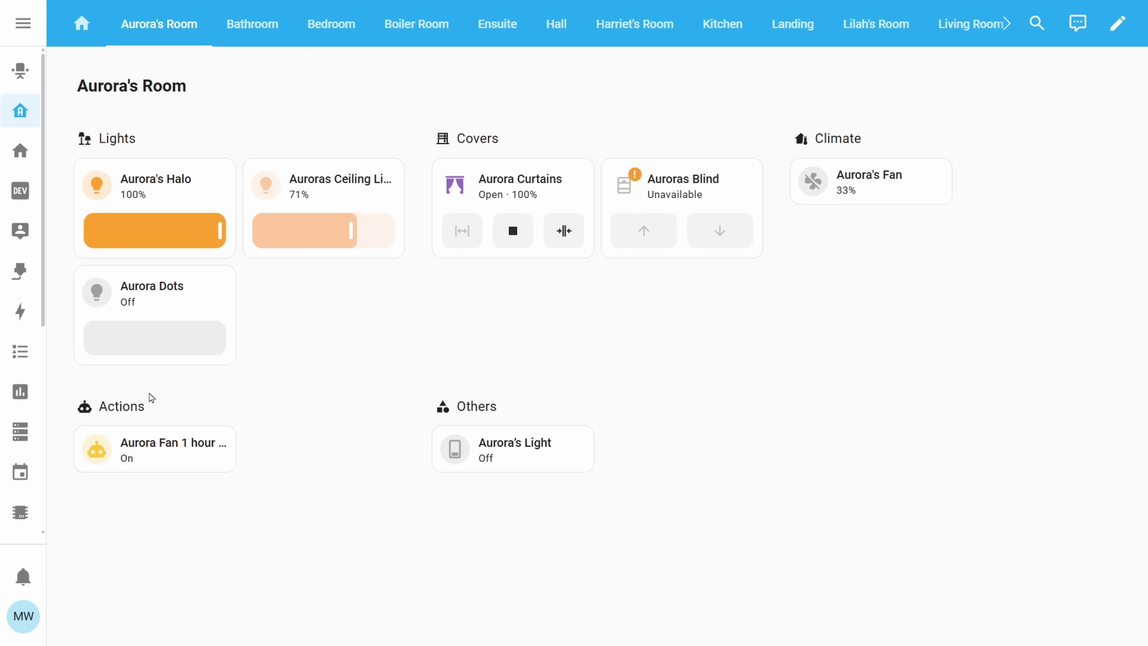
left_click(791, 23)
left_click(1006, 26)
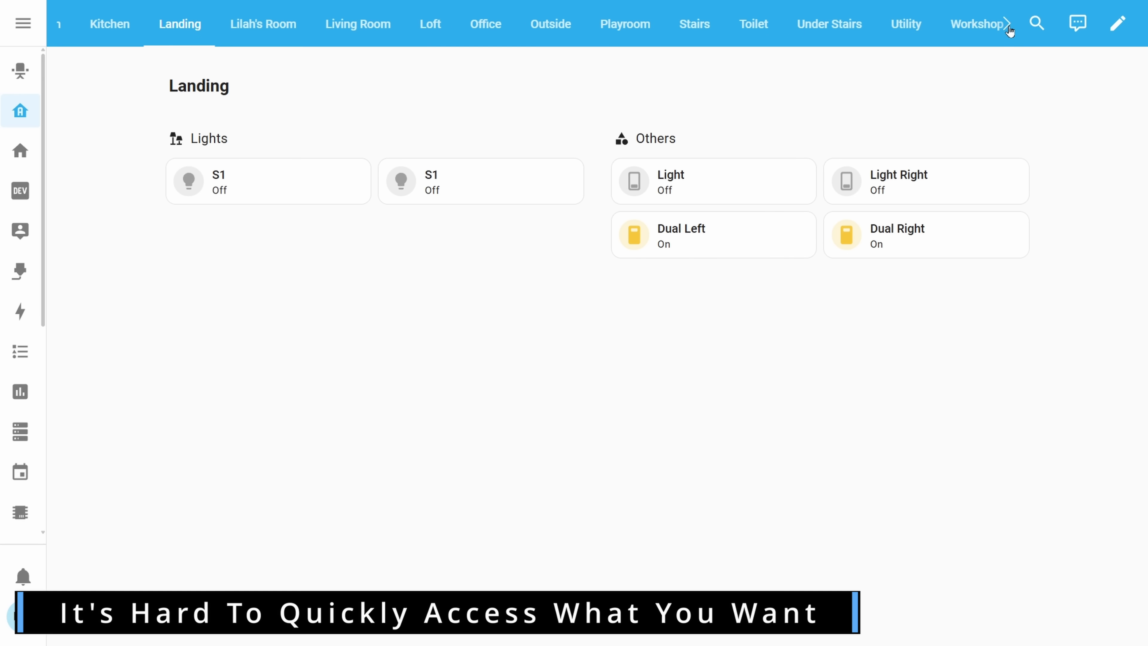
left_click(979, 29)
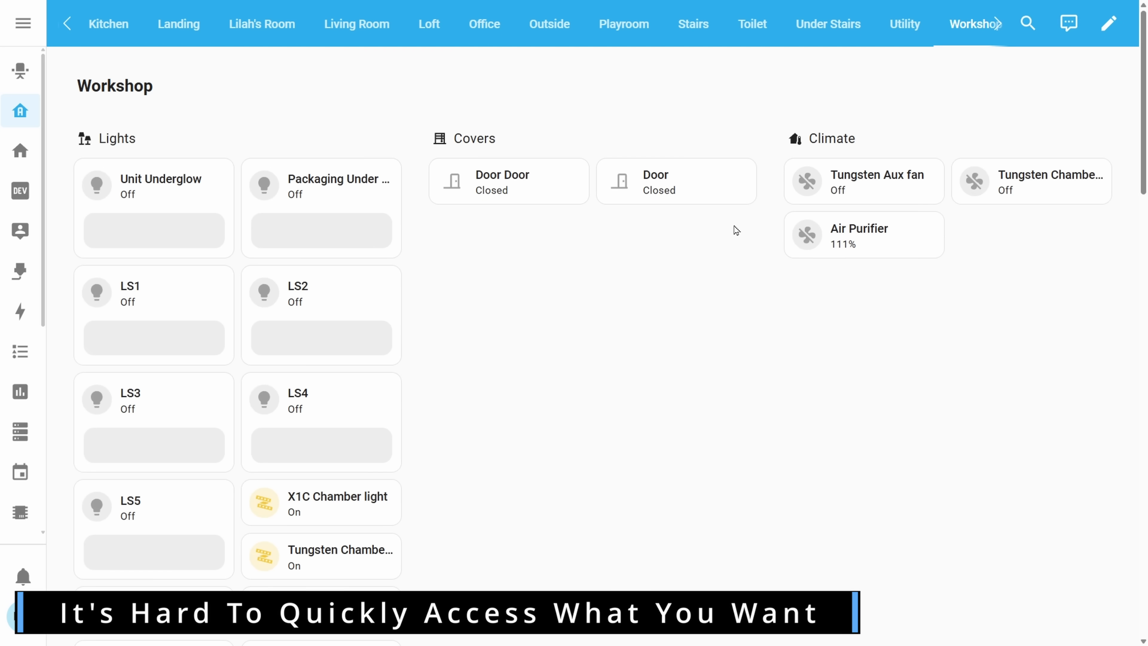
scroll(736, 230, "down", 5)
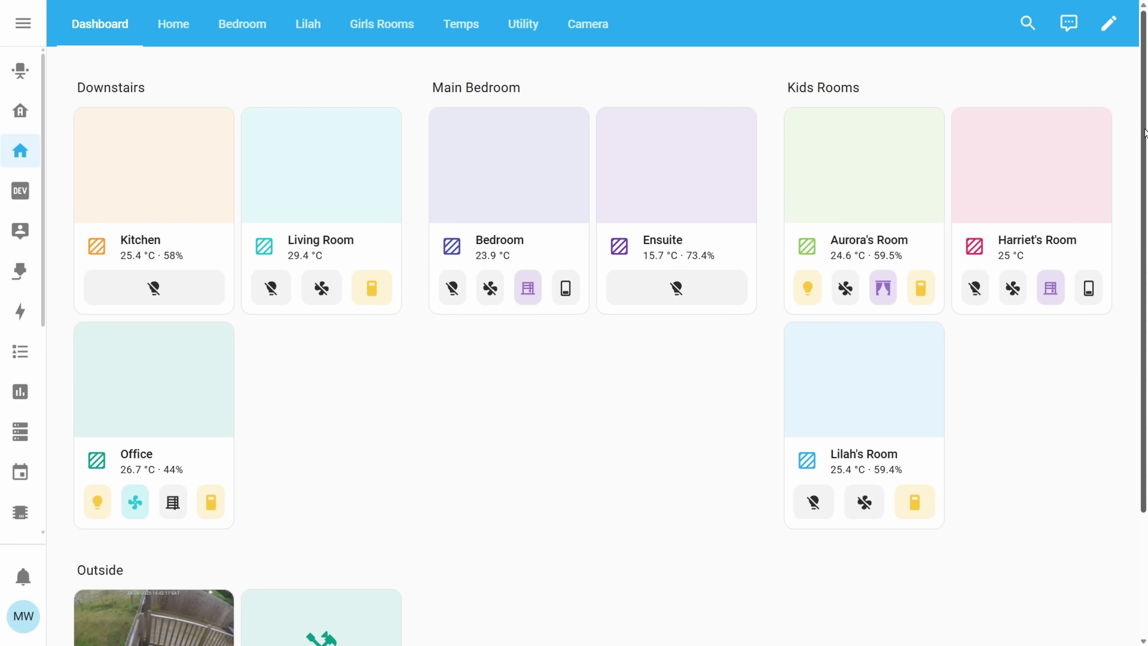
left_click_drag(1145, 132, 1146, 242)
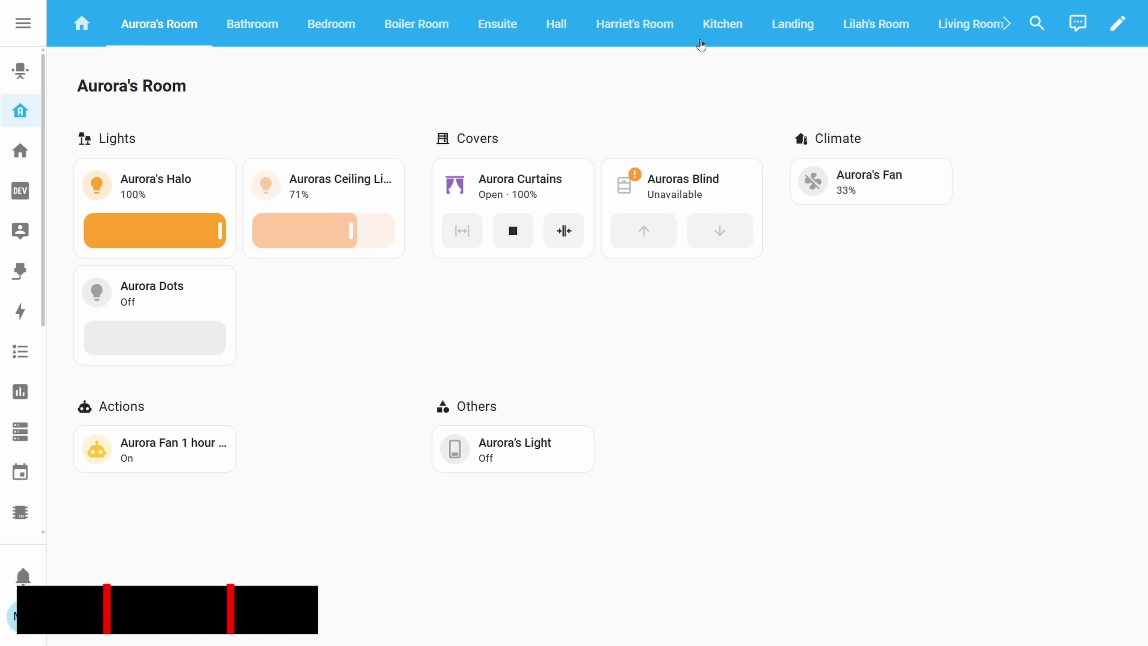
Switch the Area Dashboard to the Landing view, then the Workshop view.
left_click(789, 24)
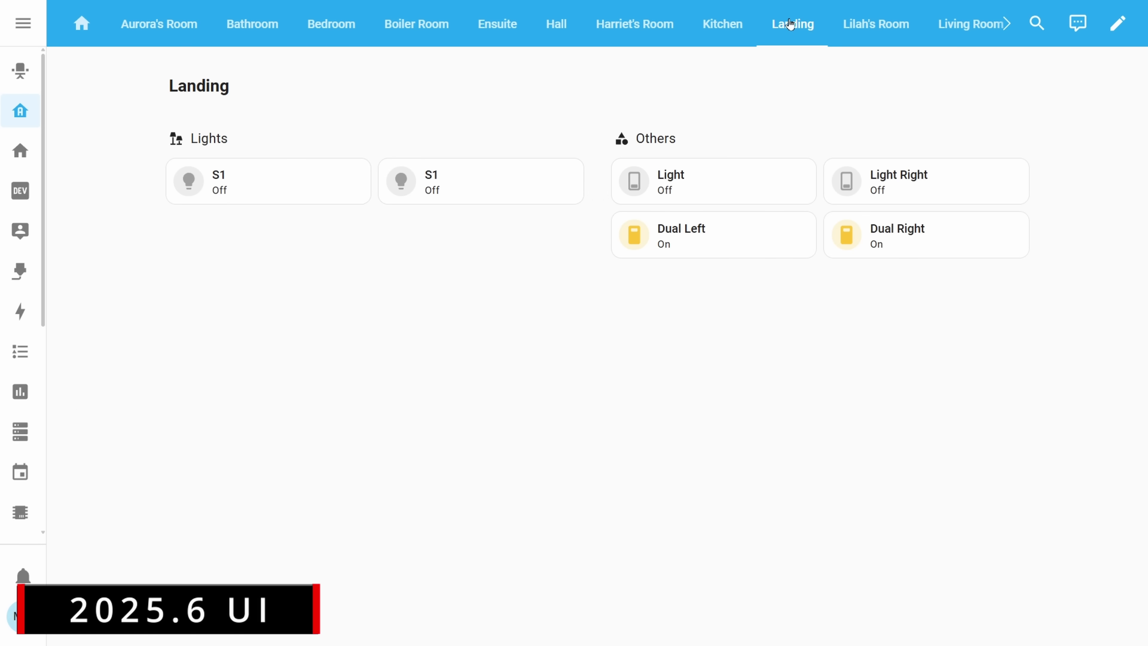
left_click(1007, 25)
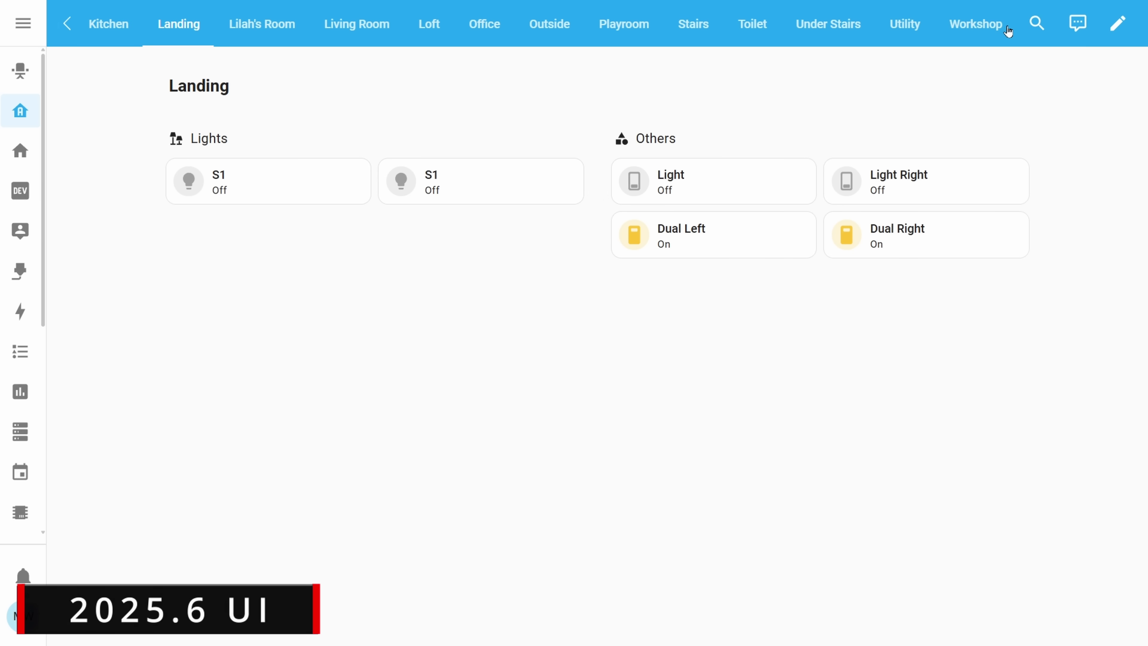
left_click(979, 27)
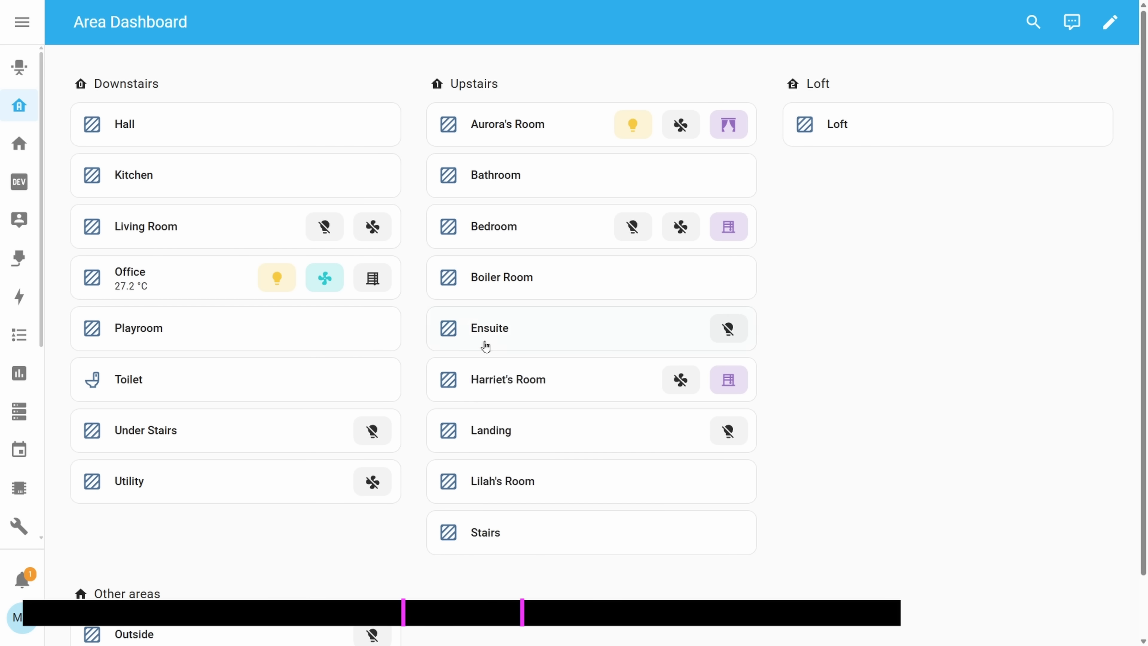
Open the Office area page, return to the area list, and open dashboard settings.
left_click(189, 281)
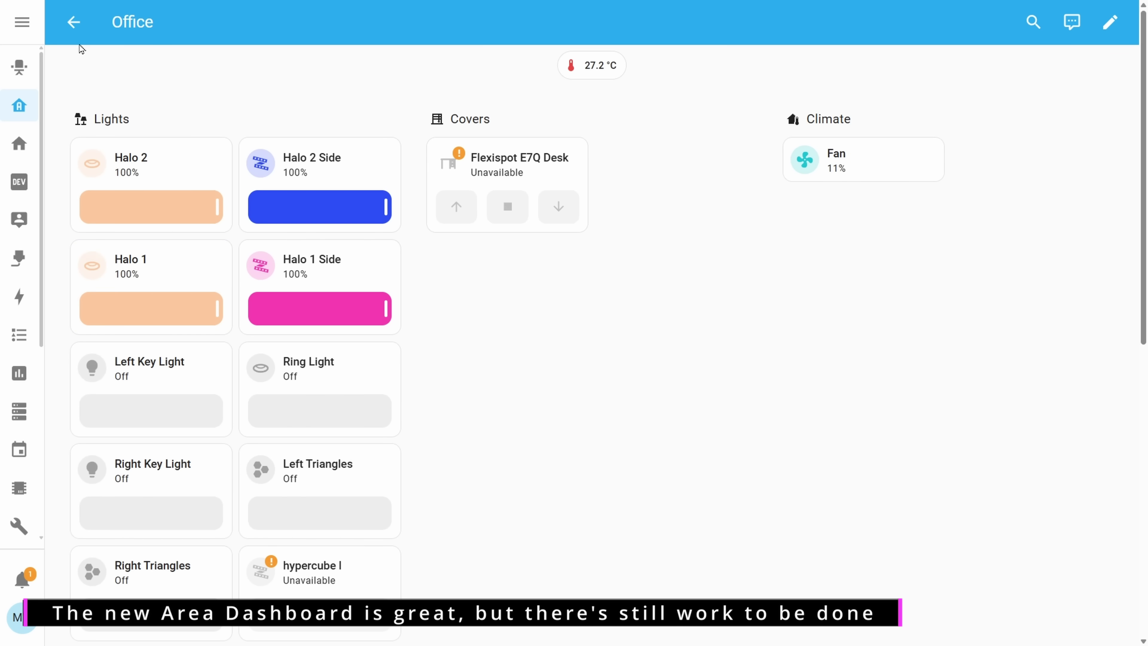
left_click(72, 27)
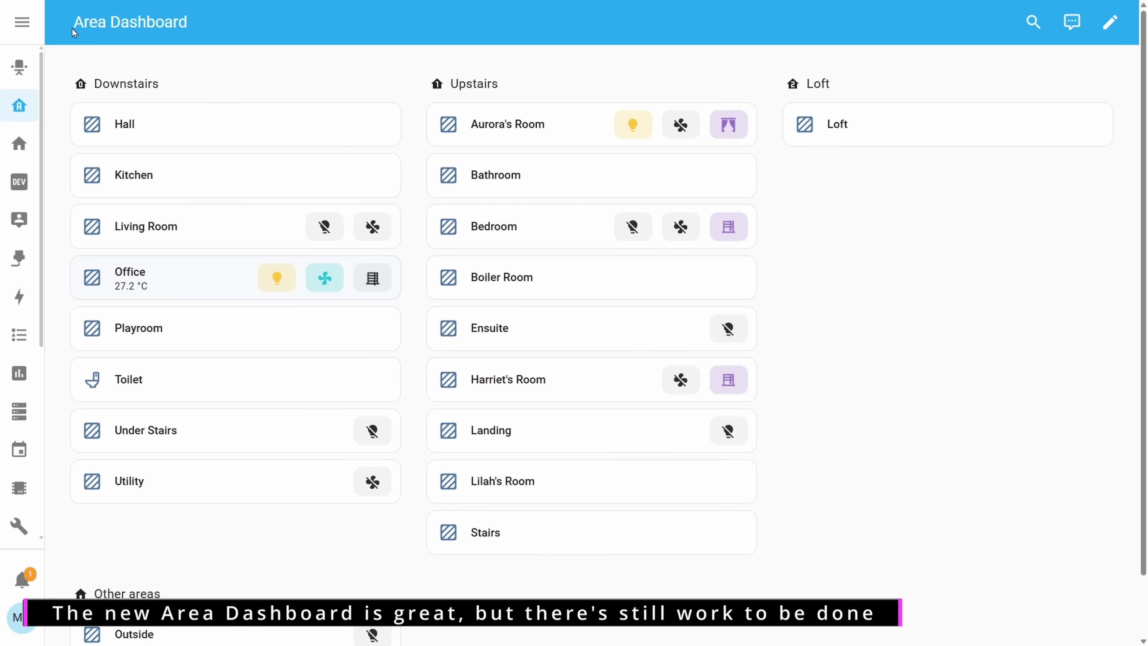
left_click(1109, 40)
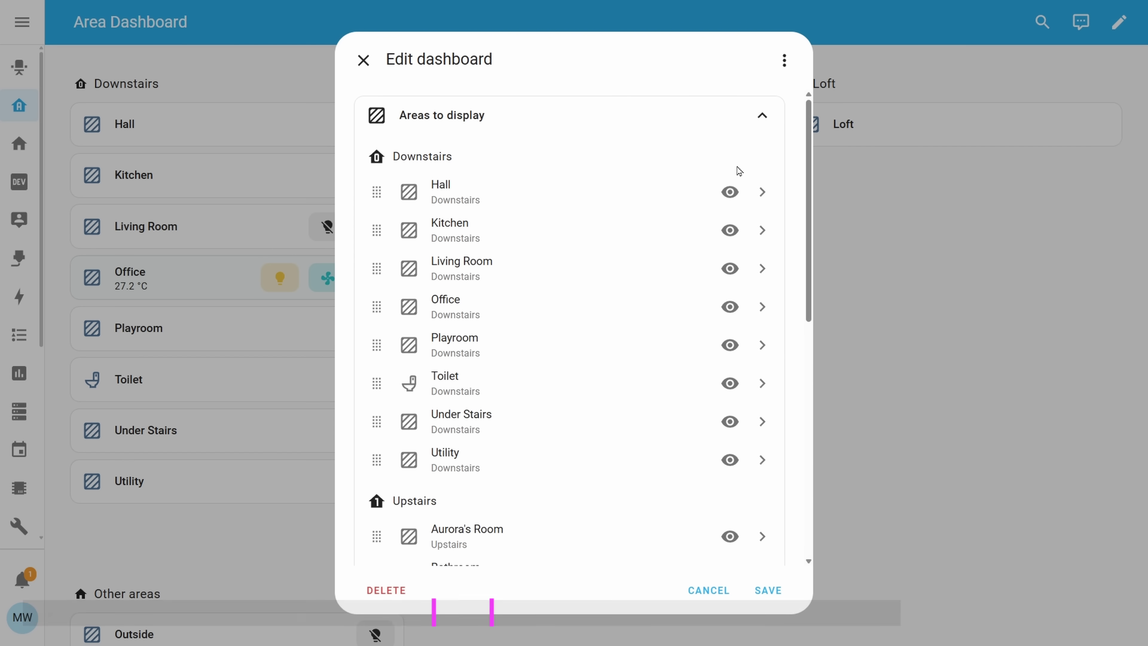
In the Office area's display settings, hide Office Fan and then show it again.
left_click(579, 306)
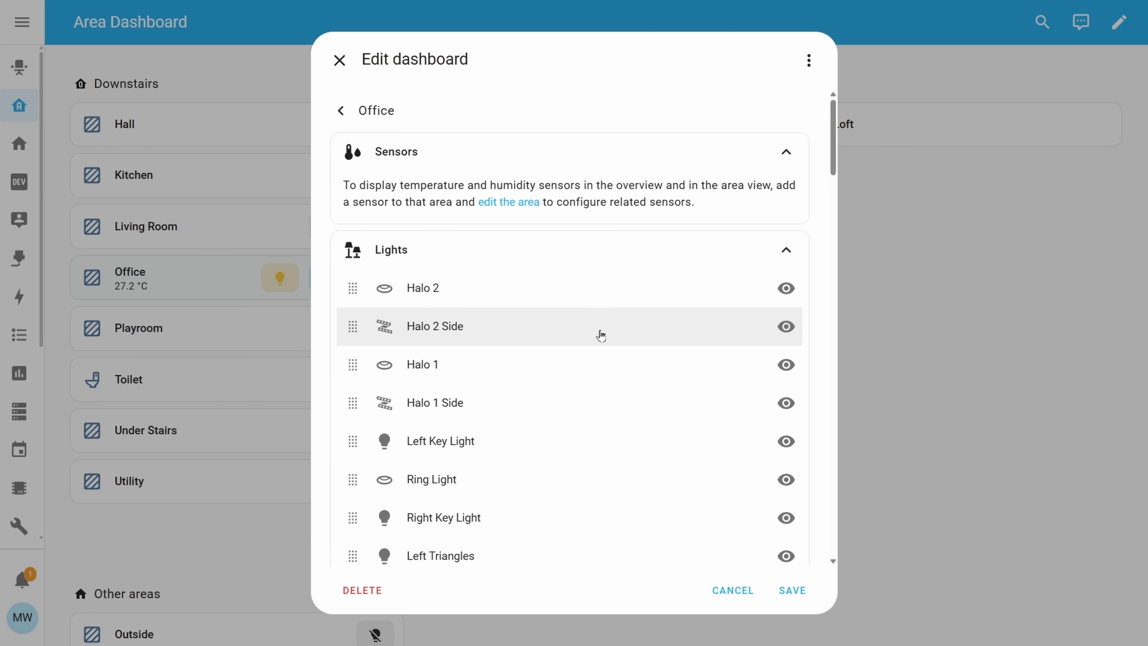
scroll(599, 333, "down", 5)
scroll(723, 453, "down", 3)
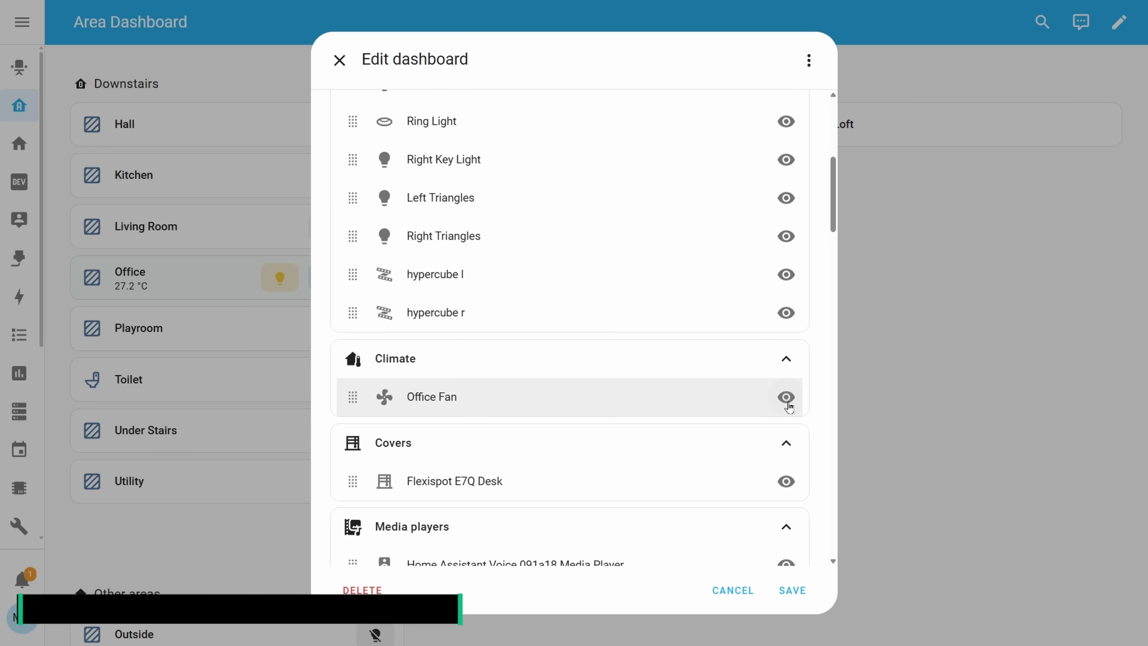
left_click(787, 397)
left_click(787, 396)
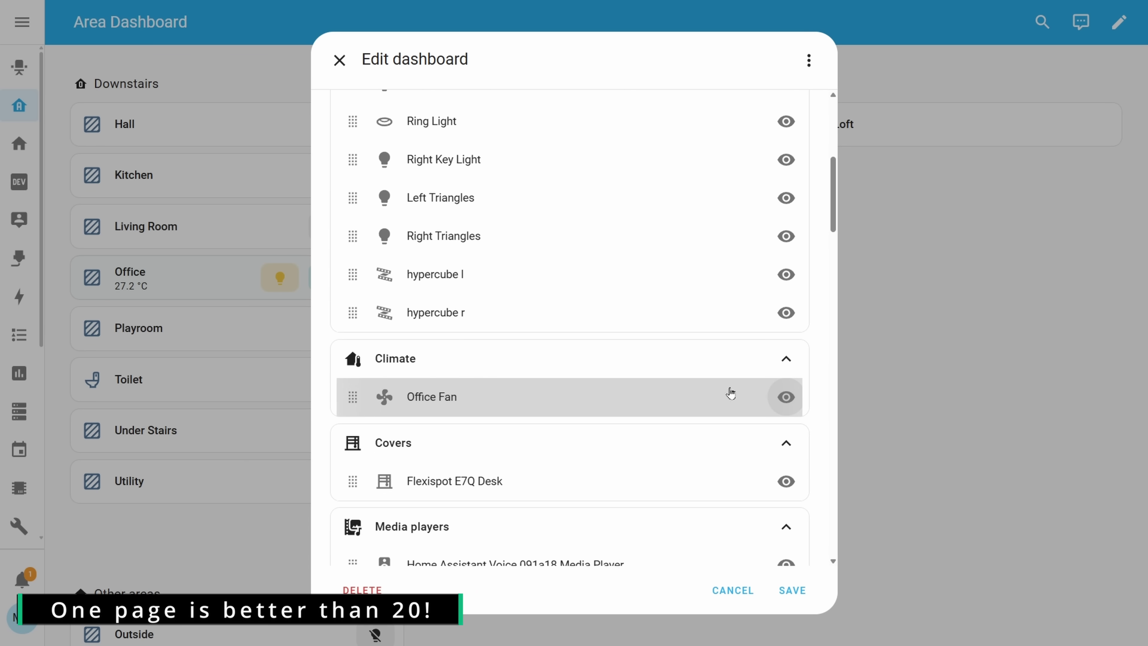
scroll(684, 380, "down", 5)
scroll(686, 382, "down", 6)
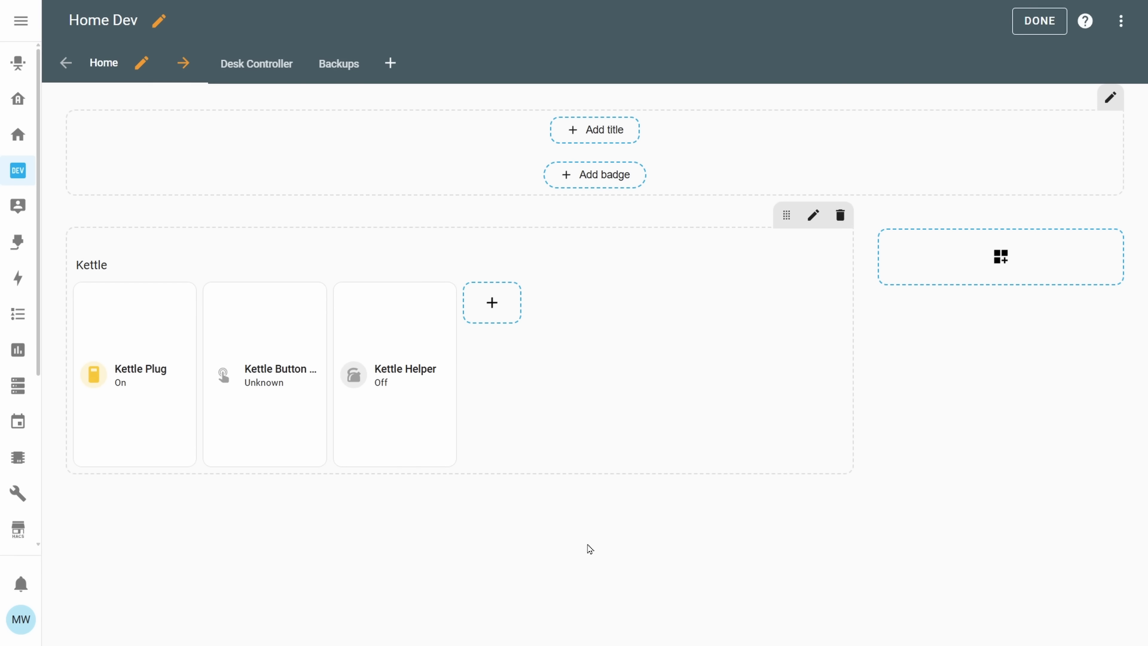
Add an Area card for the Office with the Area controls feature.
left_click(505, 311)
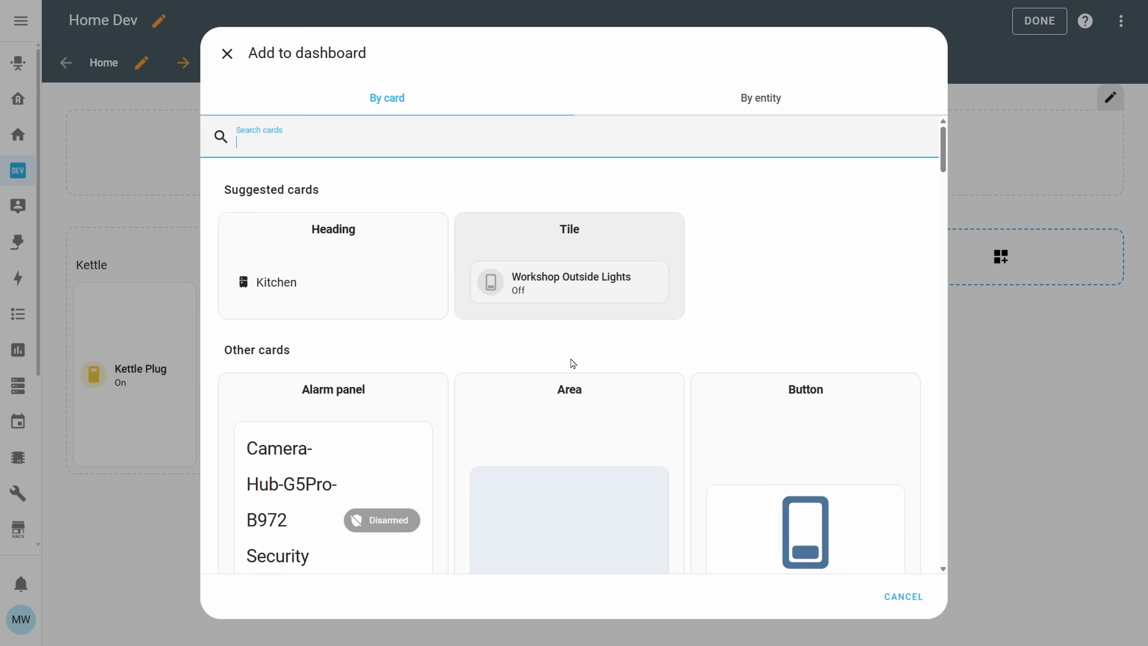
scroll(570, 366, "down", 4)
left_click(571, 375)
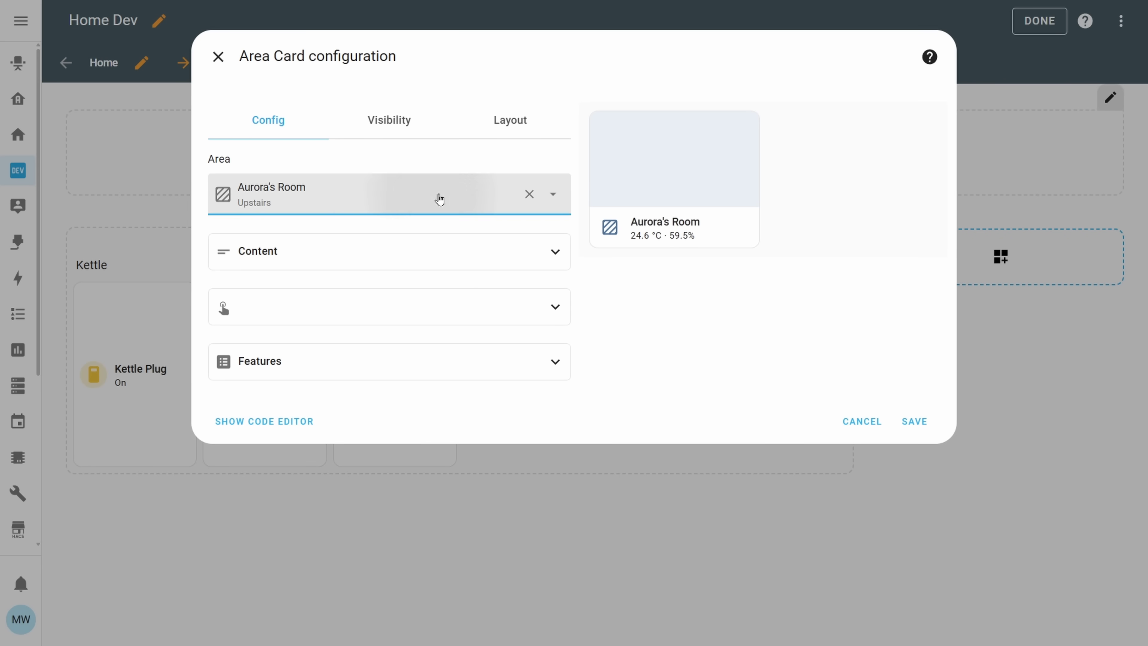
left_click(429, 201)
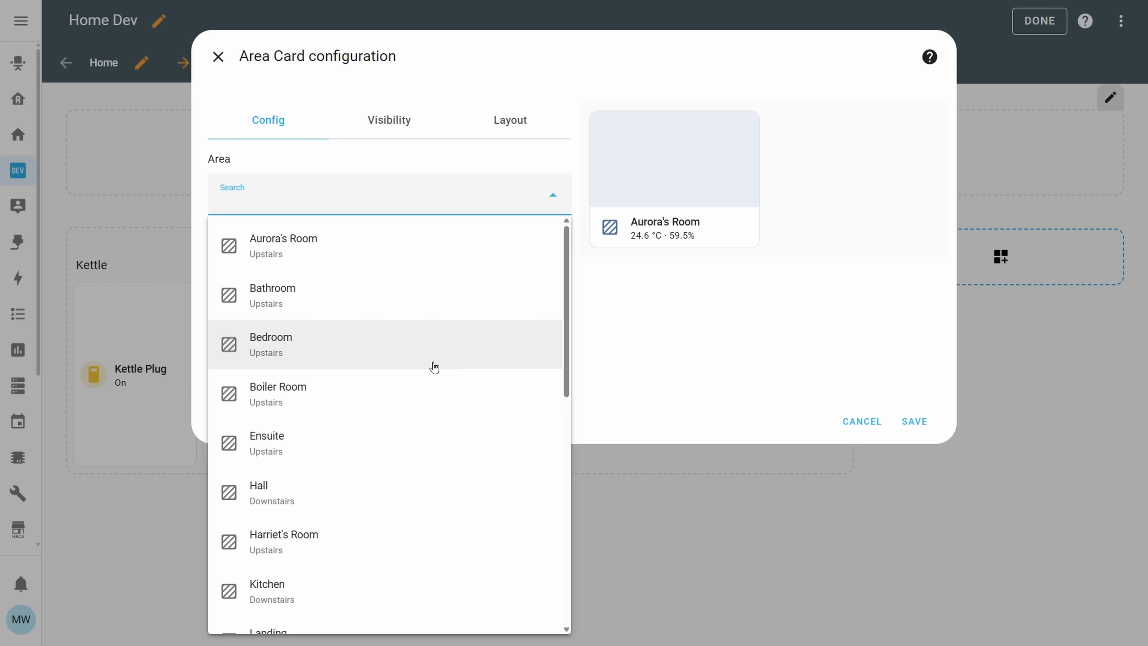
type("off")
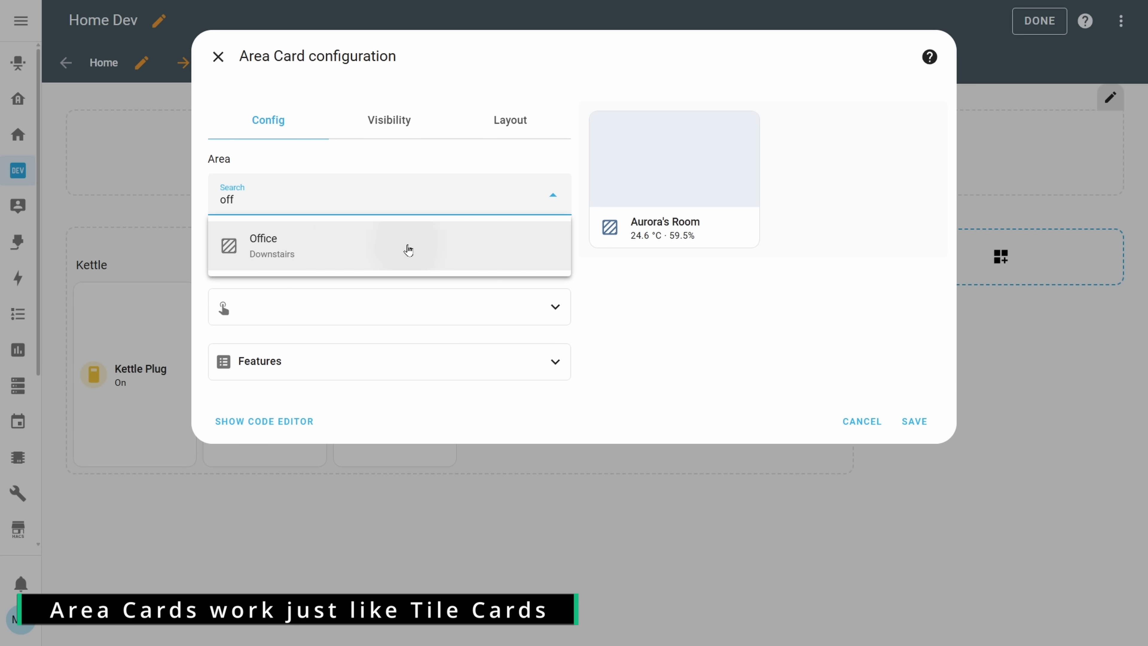
left_click(408, 250)
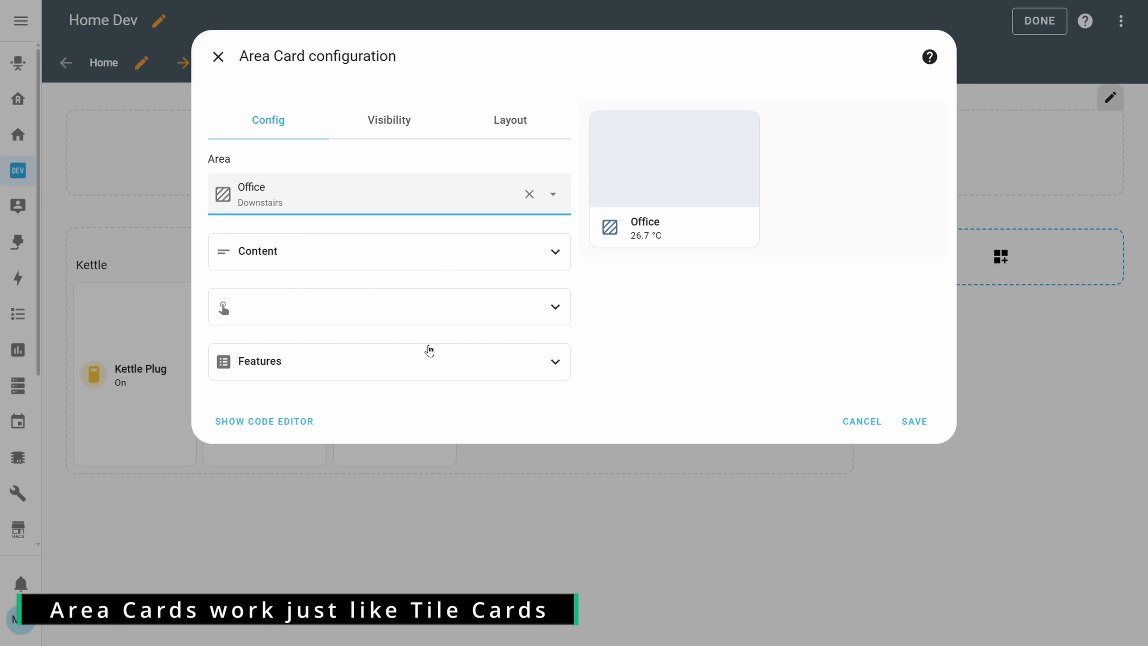
left_click(429, 350)
left_click(256, 532)
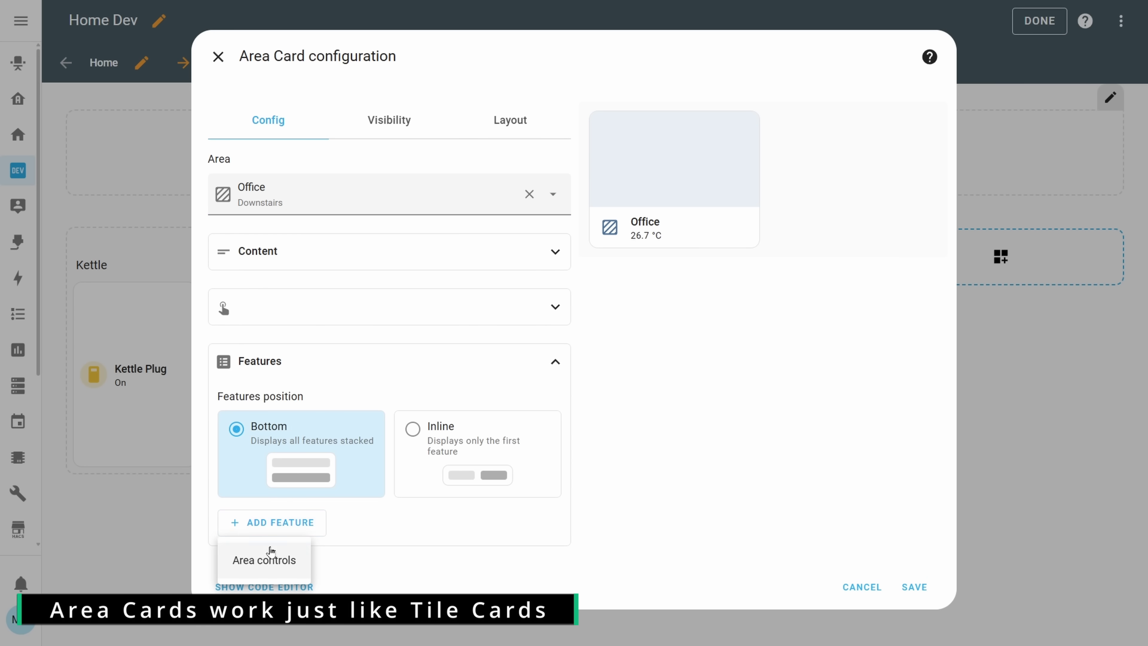
left_click(267, 564)
Size the card's layout to 12 columns wide and 5 rows tall.
left_click(423, 253)
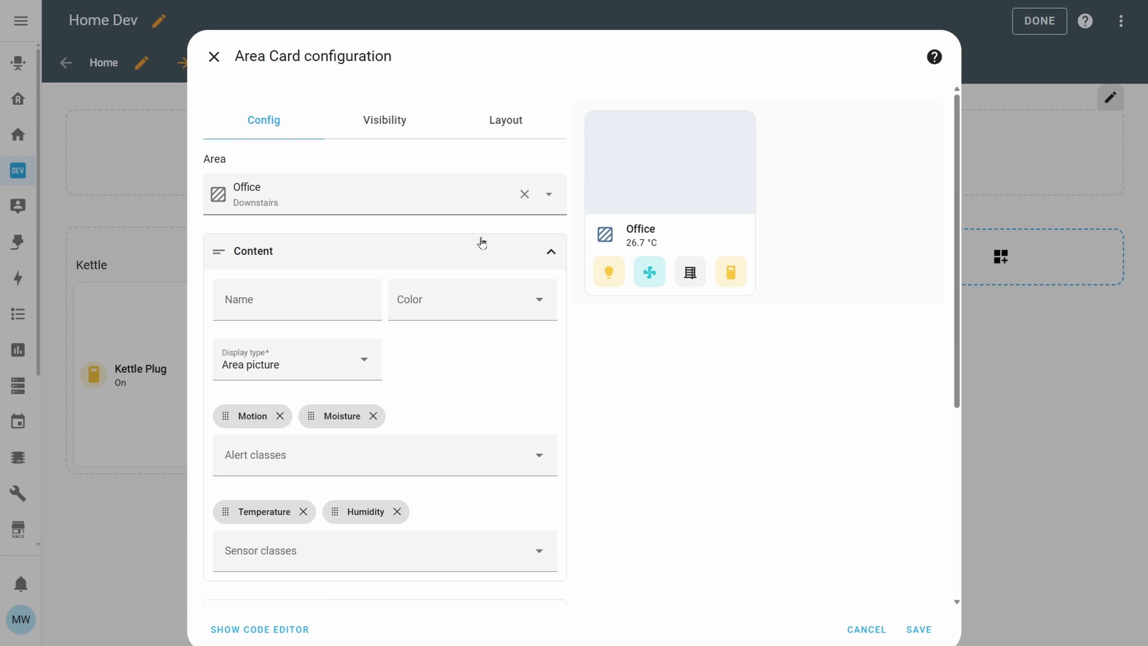
left_click(501, 135)
left_click(352, 207)
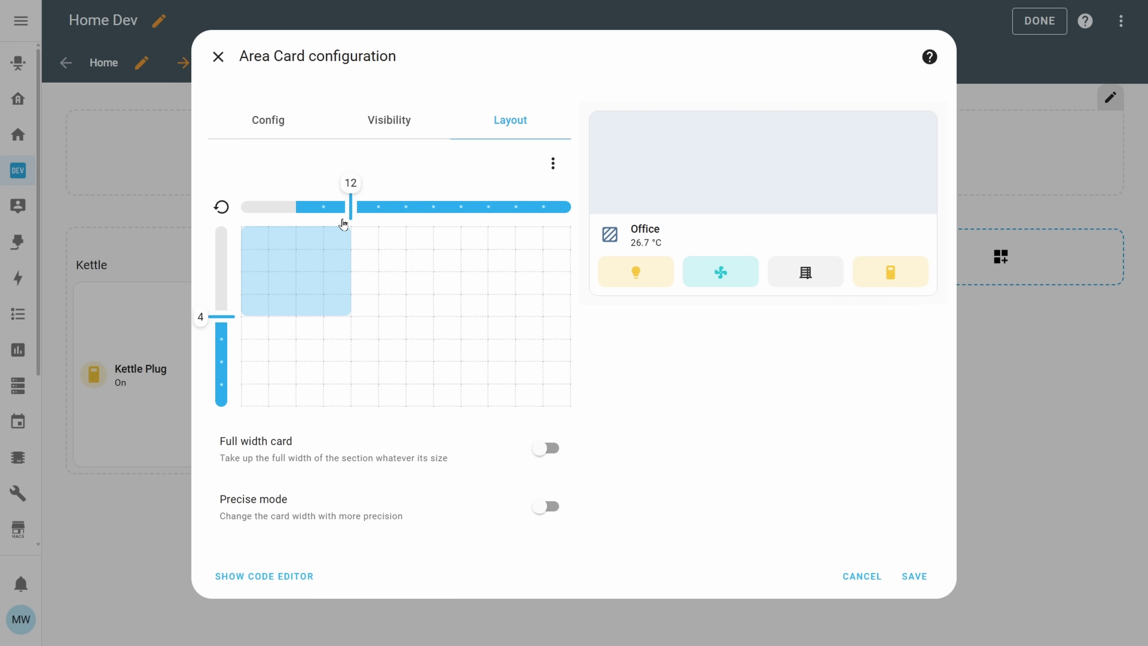
left_click(218, 345)
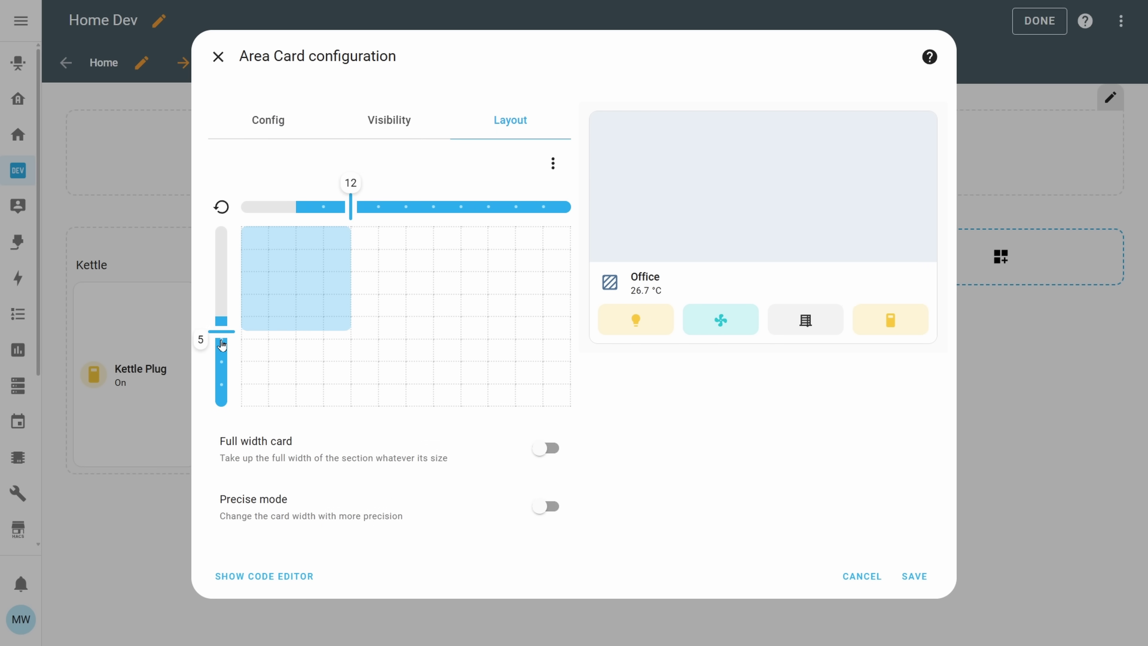
left_click(407, 122)
left_click(280, 126)
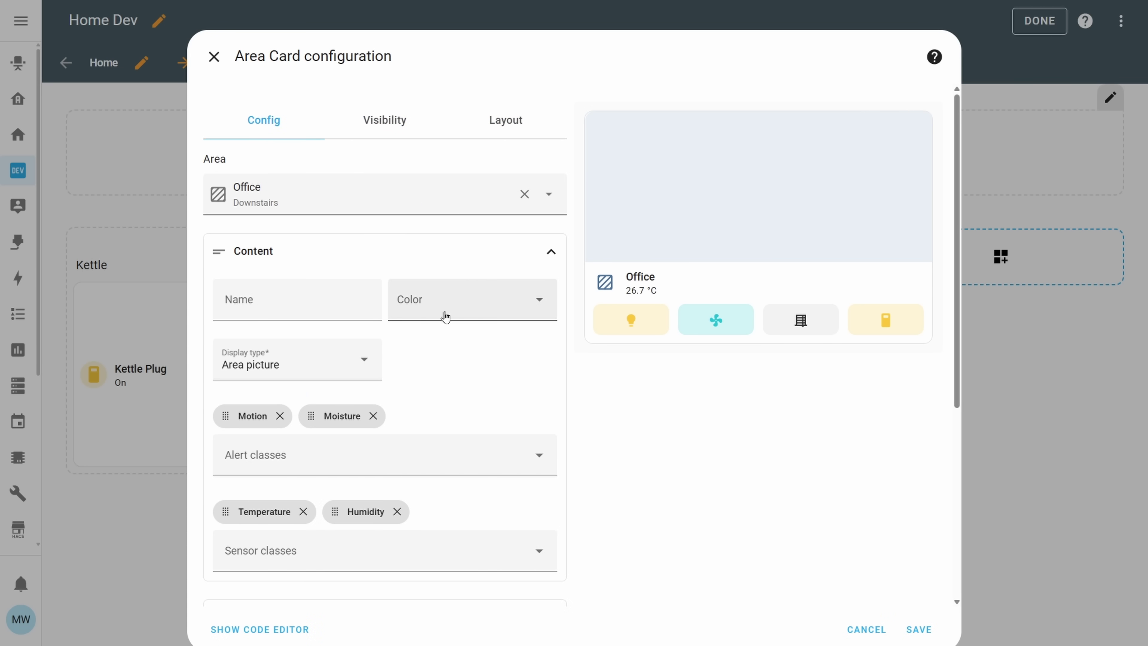
Color the Office area card Red, keeping the Area picture display type.
left_click(474, 308)
scroll(463, 384, "up", 10)
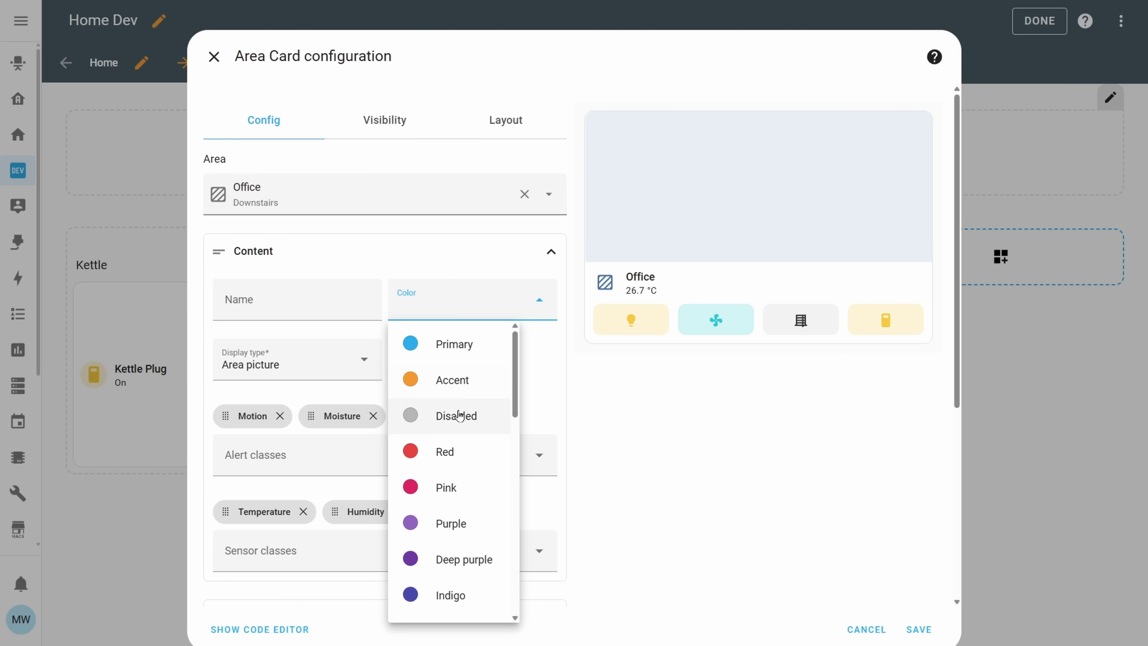
left_click(456, 451)
left_click(329, 370)
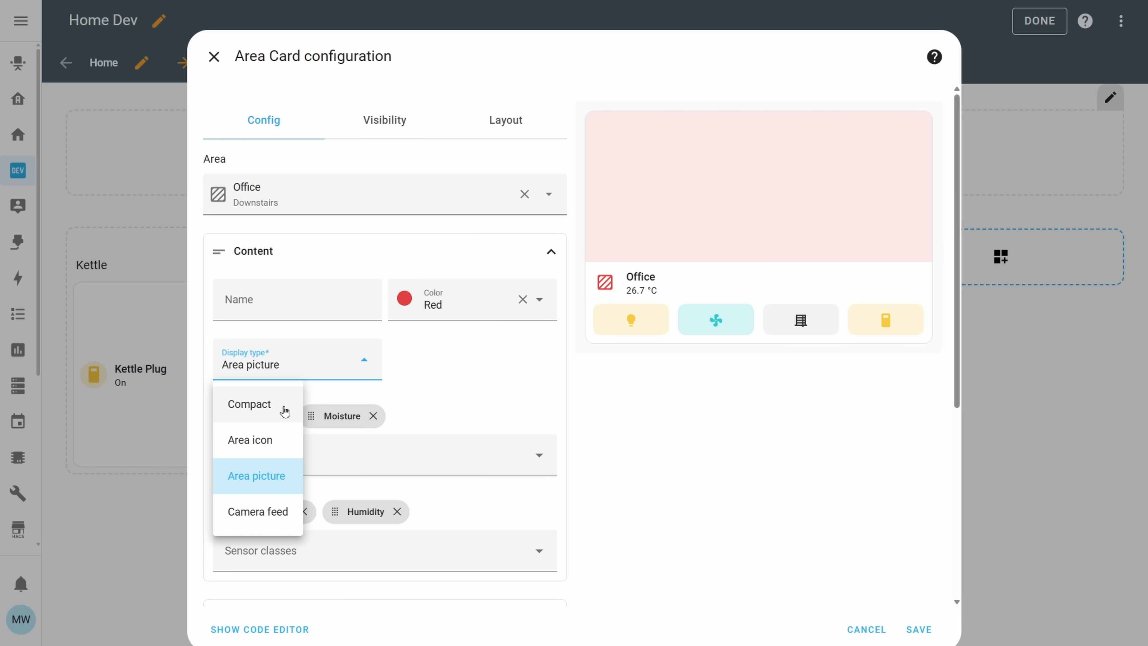
left_click(480, 378)
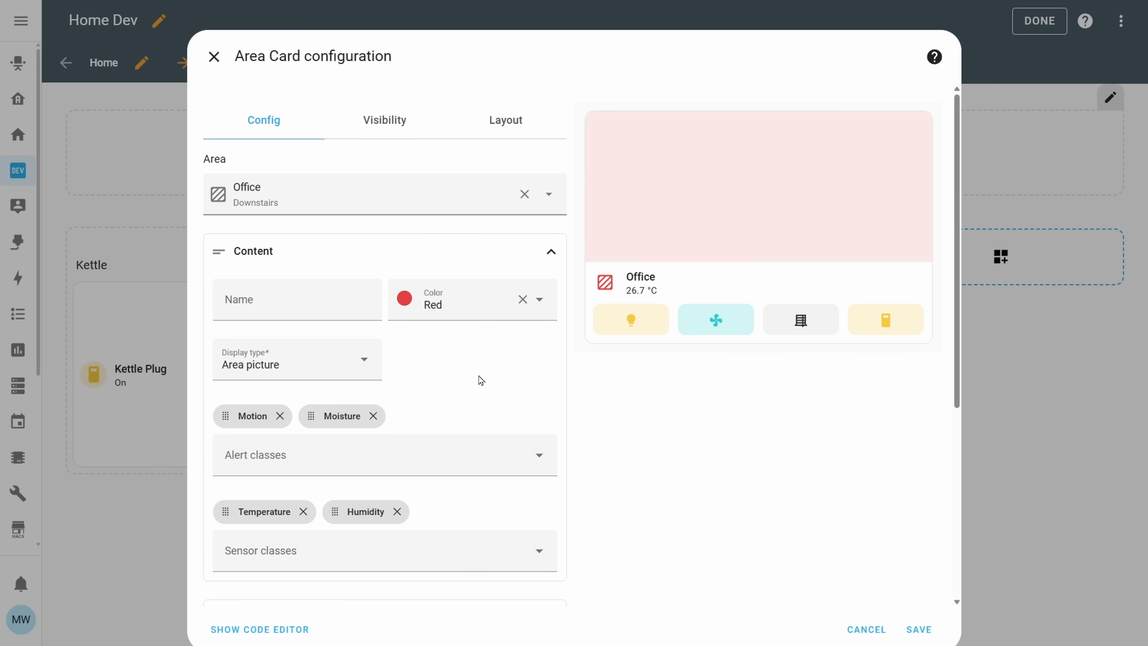
Add Current and Energy sensor classes and set the features position to Inline.
scroll(480, 379, "down", 3)
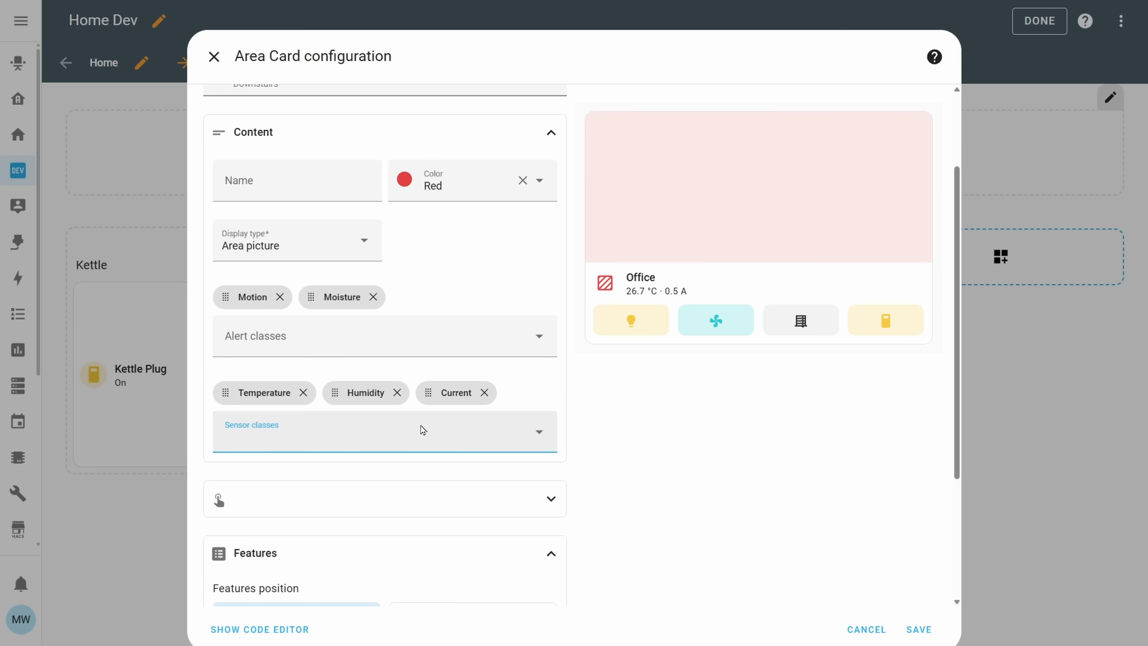
left_click(422, 429)
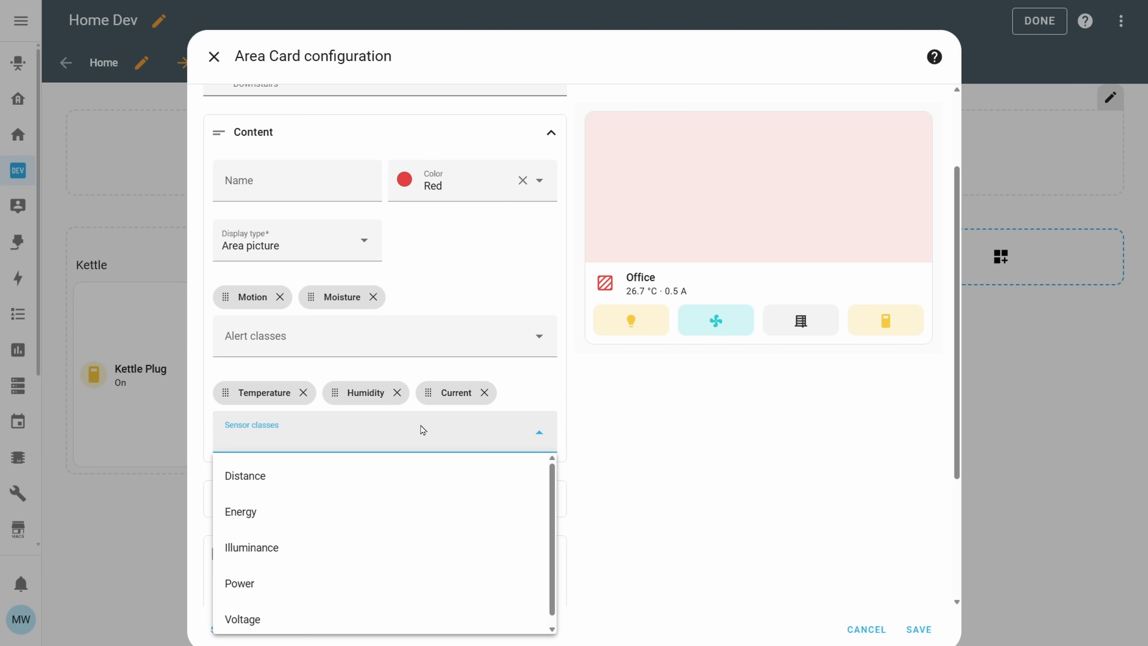
left_click(385, 522)
scroll(639, 414, "down", 5)
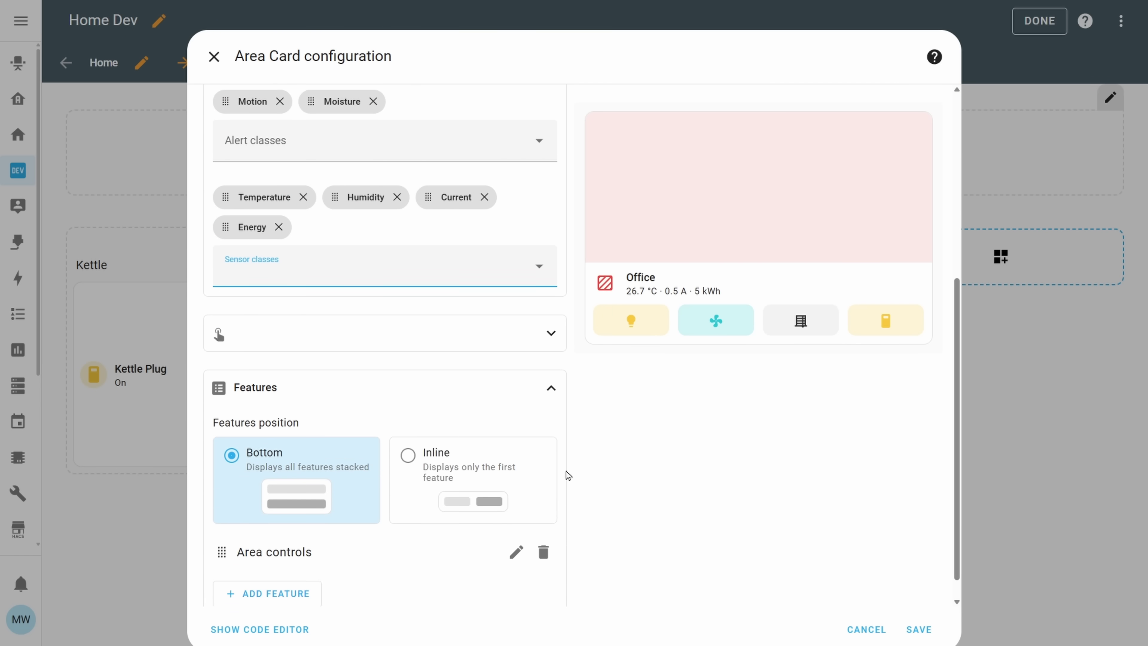
left_click(406, 426)
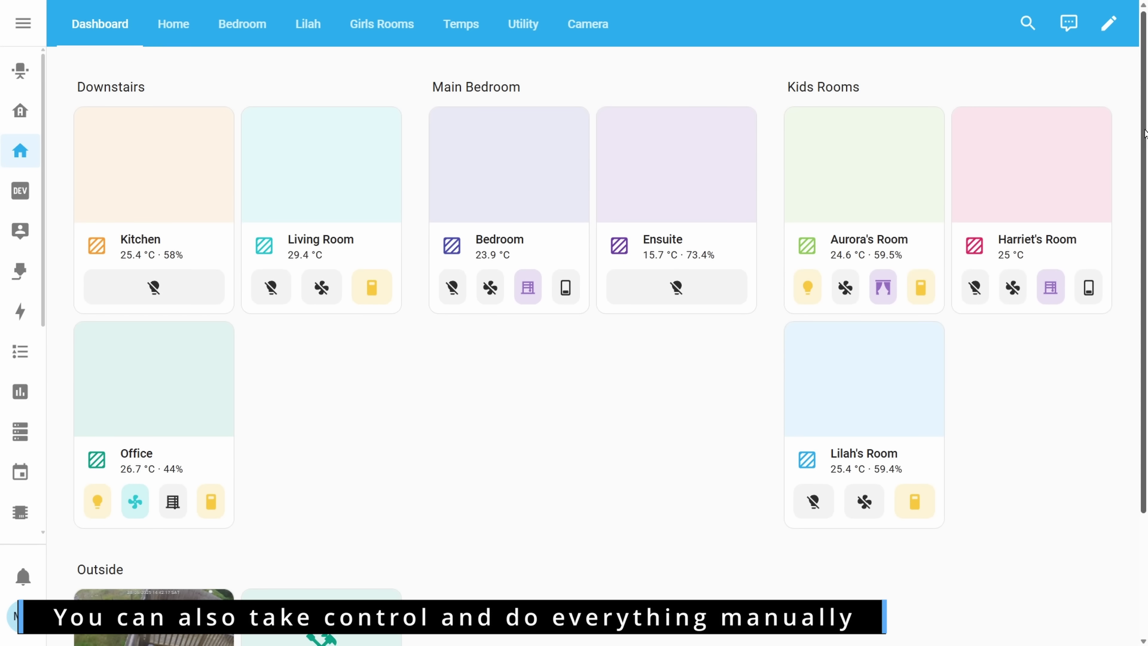
Switch off the Office fan using the fan button on its area card.
scroll(597, 344, "down", 3)
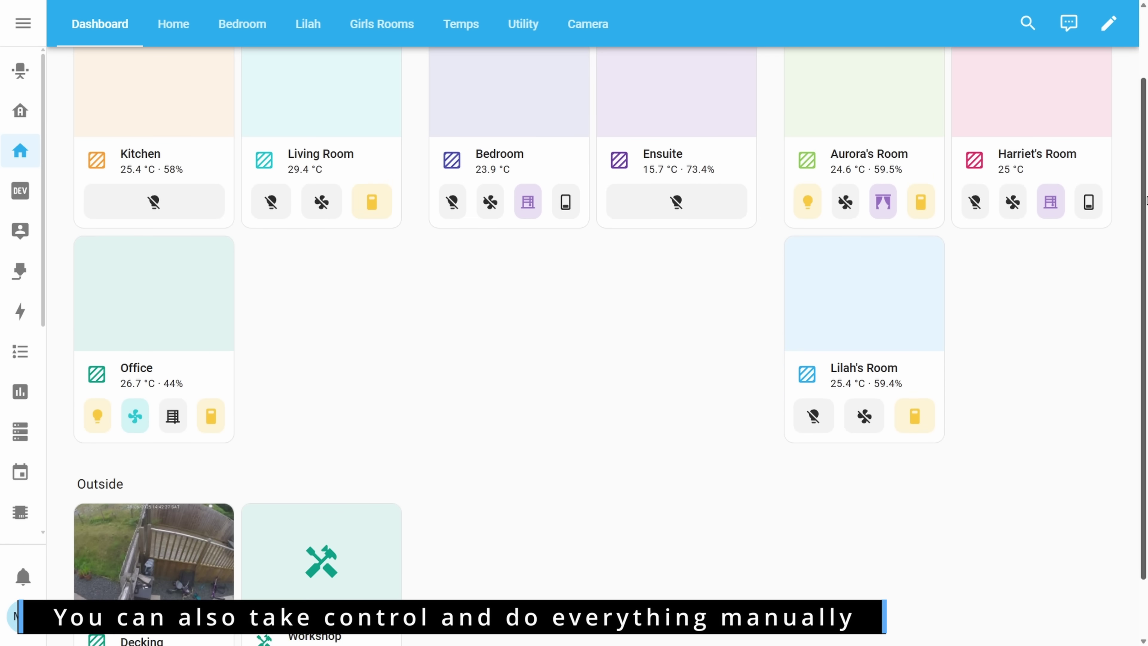
scroll(1032, 343, "down", 3)
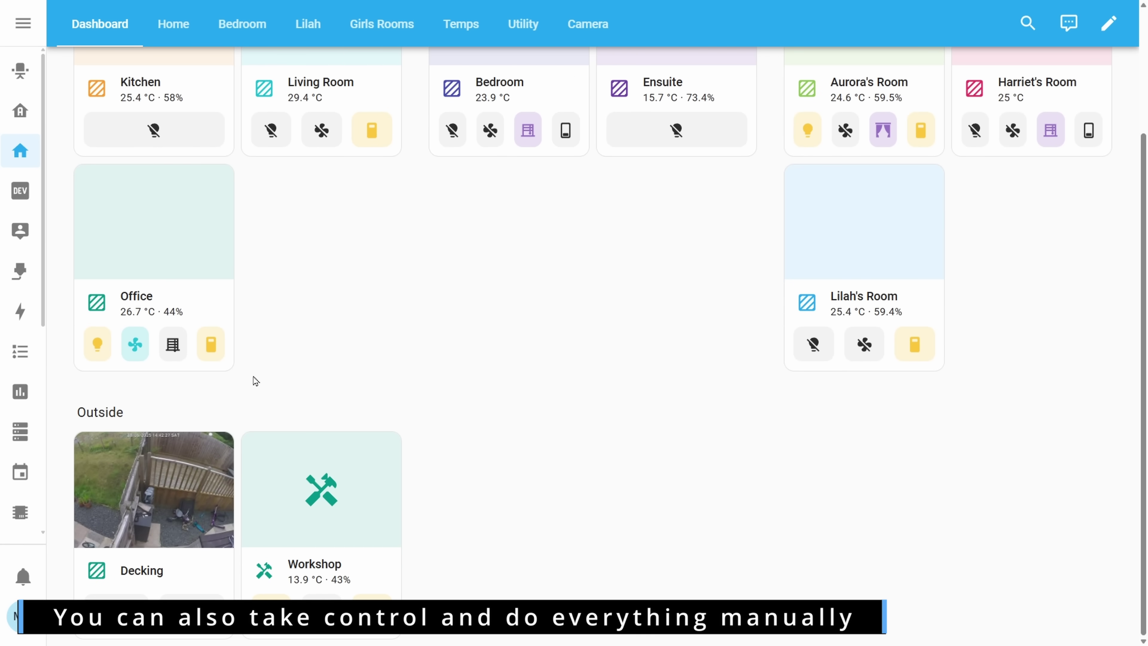
left_click(127, 356)
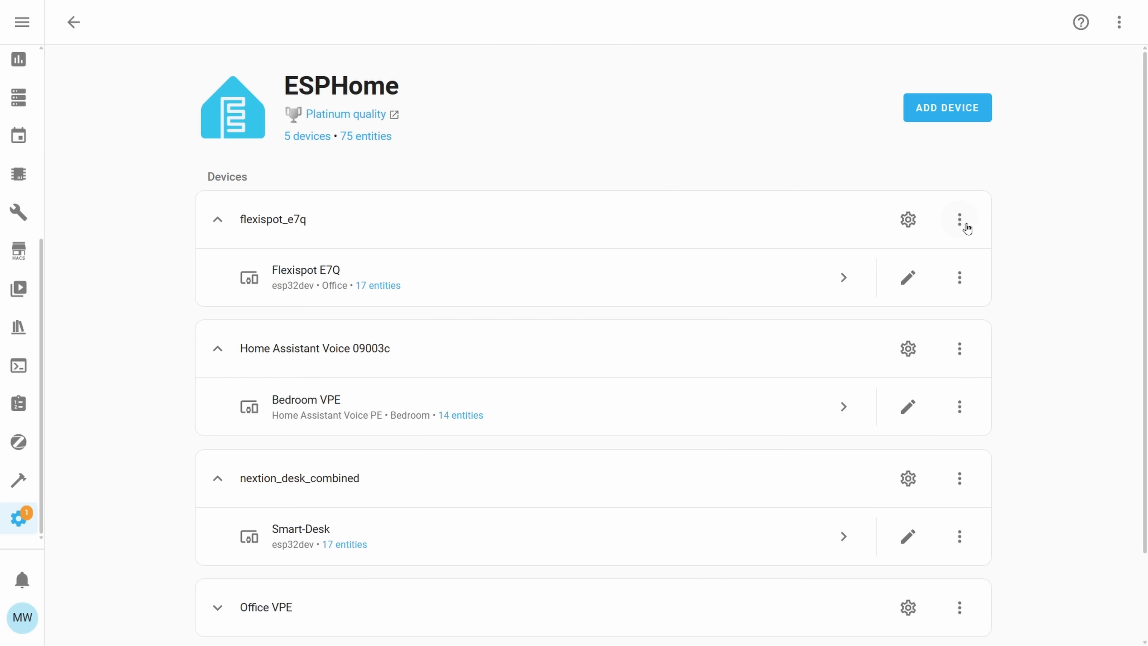
Open and dismiss the flexispot_e7q options menu and device settings without changes.
left_click(965, 226)
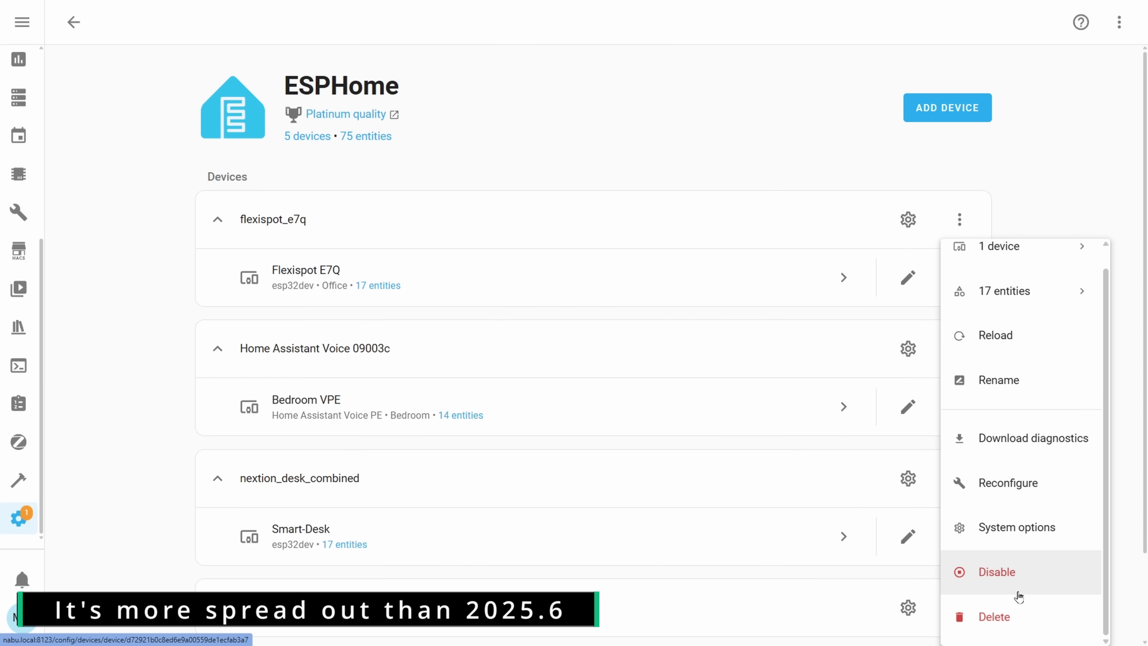
left_click(829, 122)
left_click(907, 282)
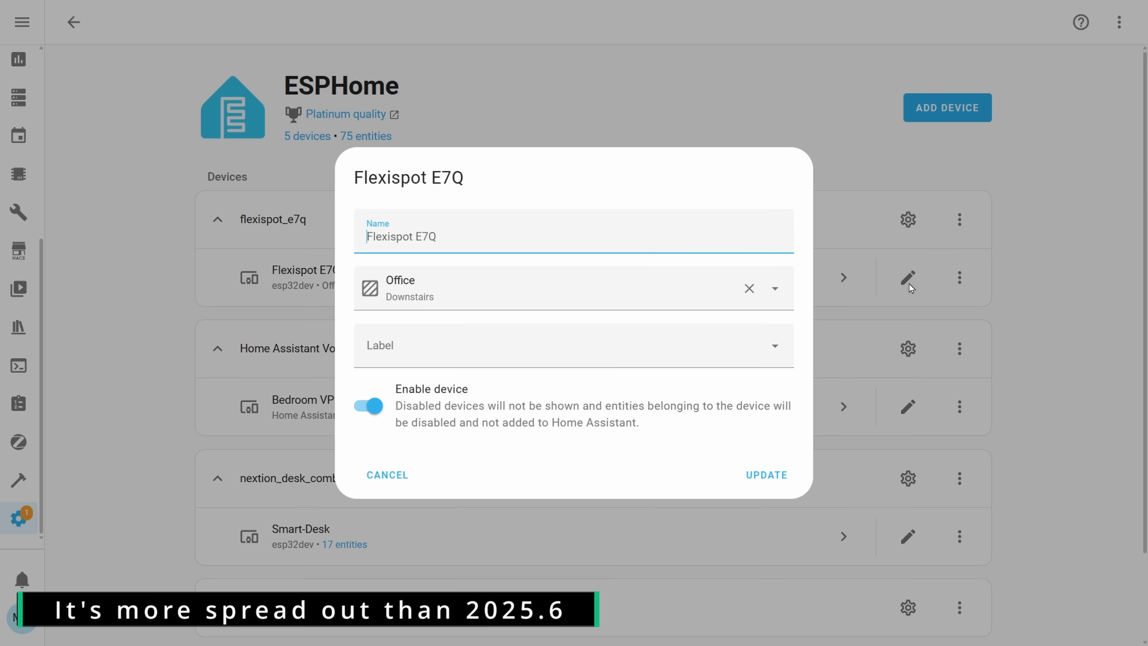
left_click(1040, 331)
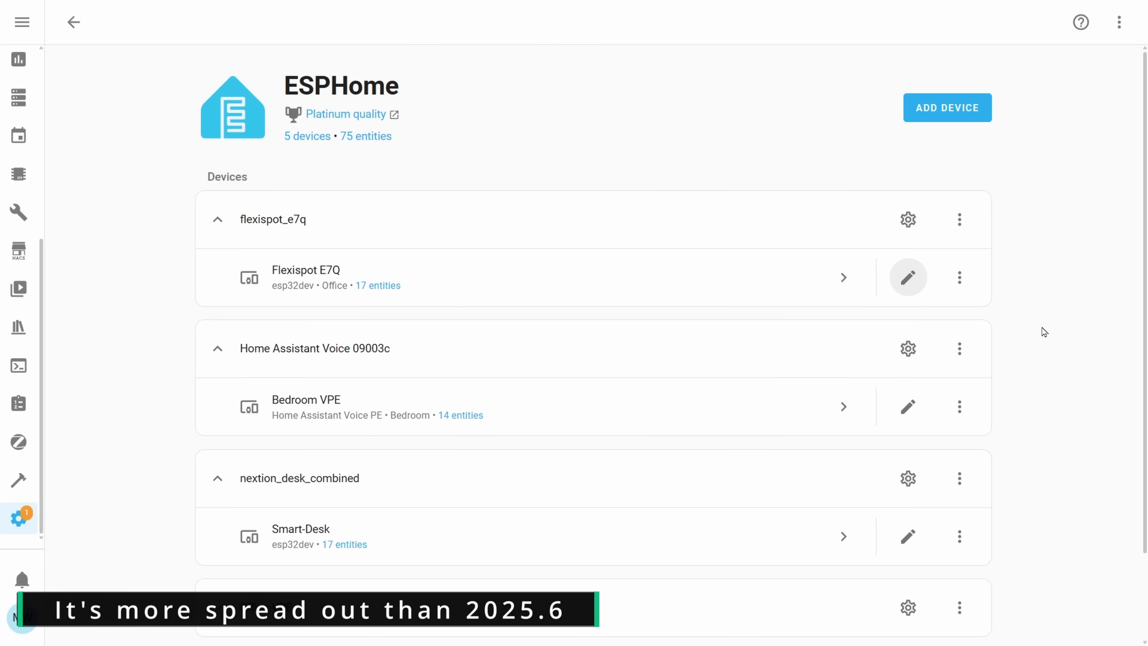
Collapse the Home Assistant Voice 09003c, flexispot_e7q, nextion_desk_combined and Waveshare 7inch groups.
left_click(218, 349)
left_click(218, 220)
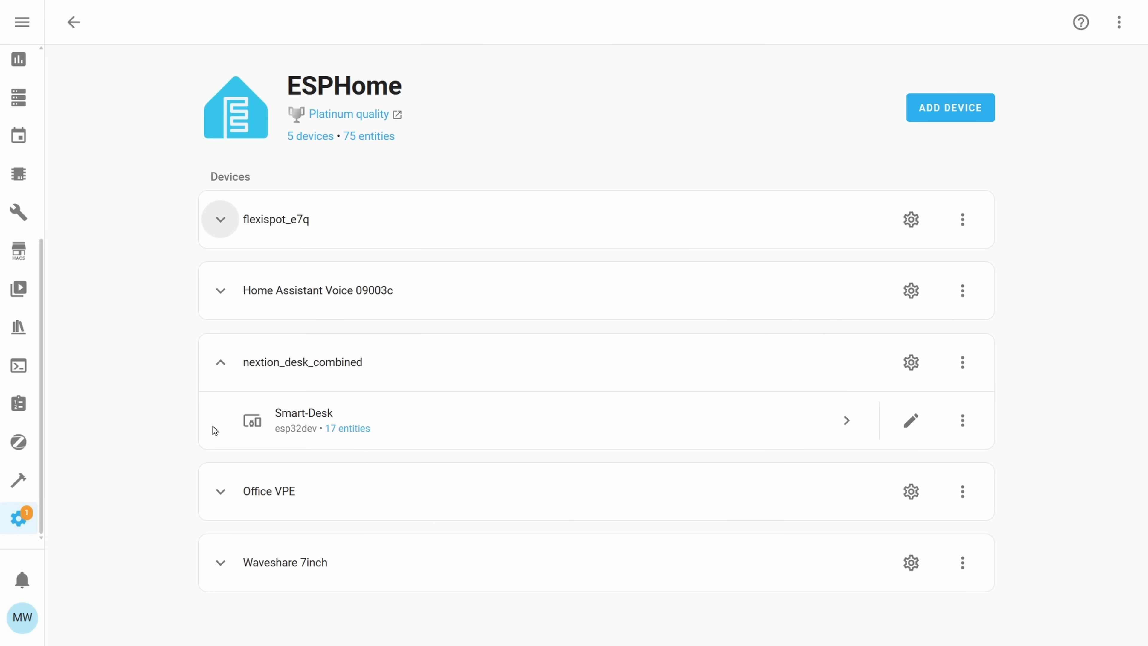
left_click(220, 362)
left_click(219, 510)
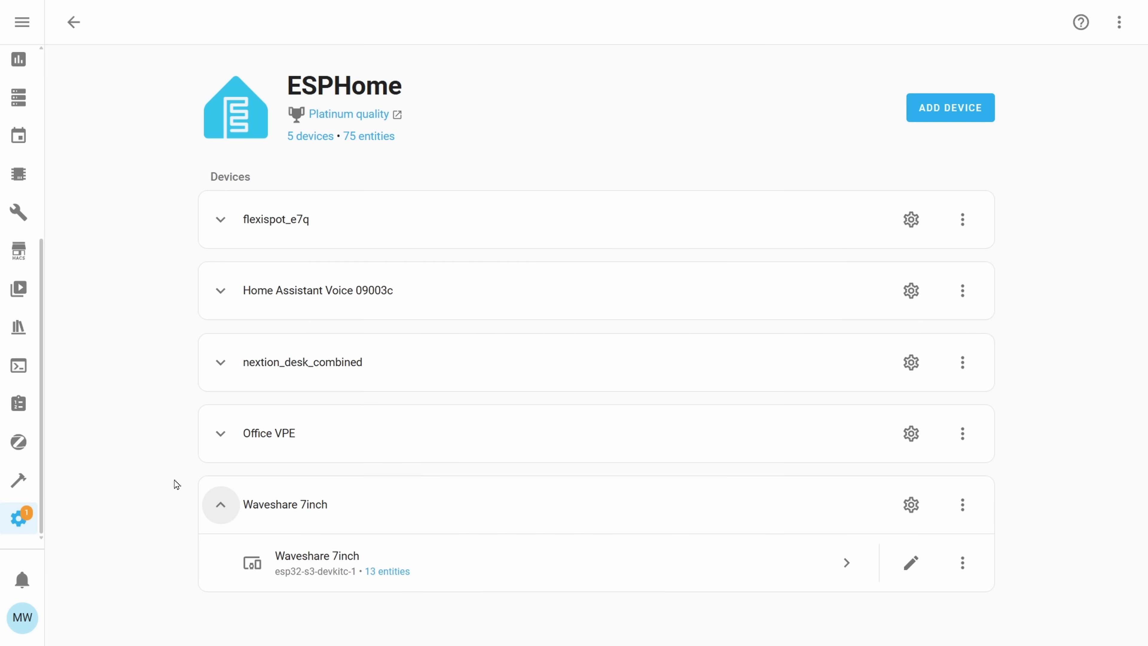
left_click(221, 509)
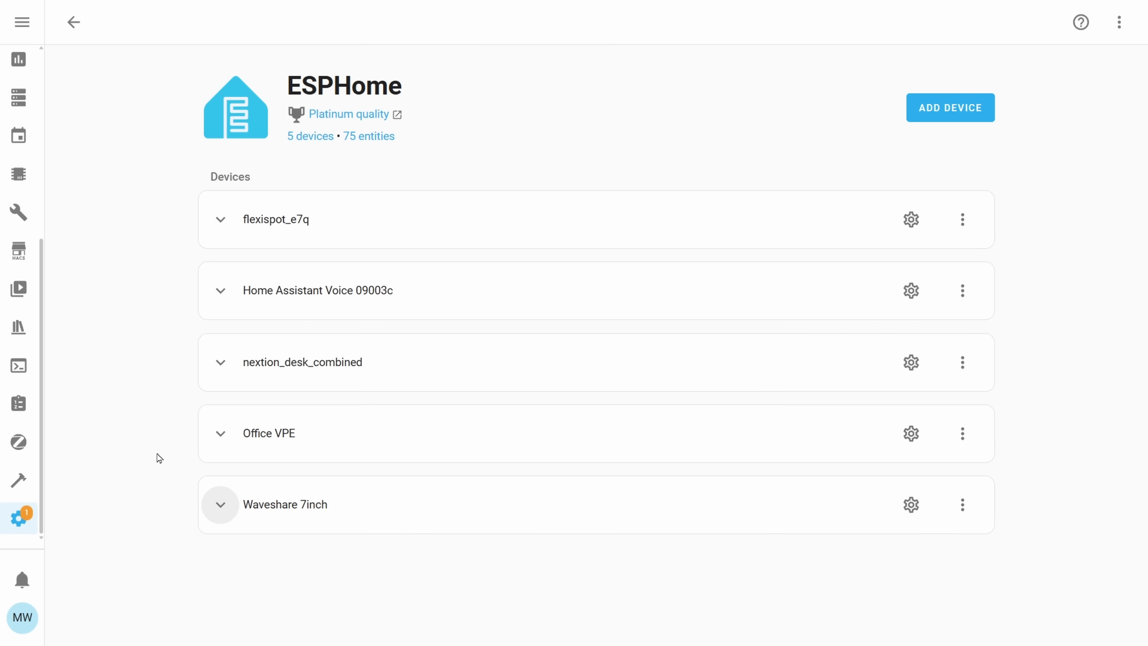